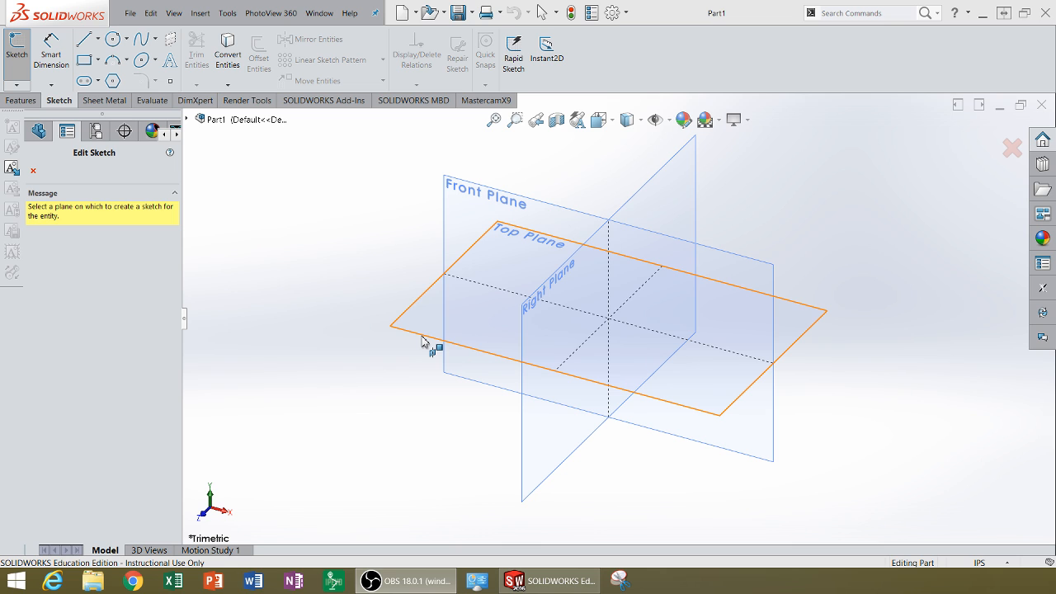
Start a sketch on the Top Plane and draw an open three-point spline whose middle point bulges toward the origin.
click(422, 337)
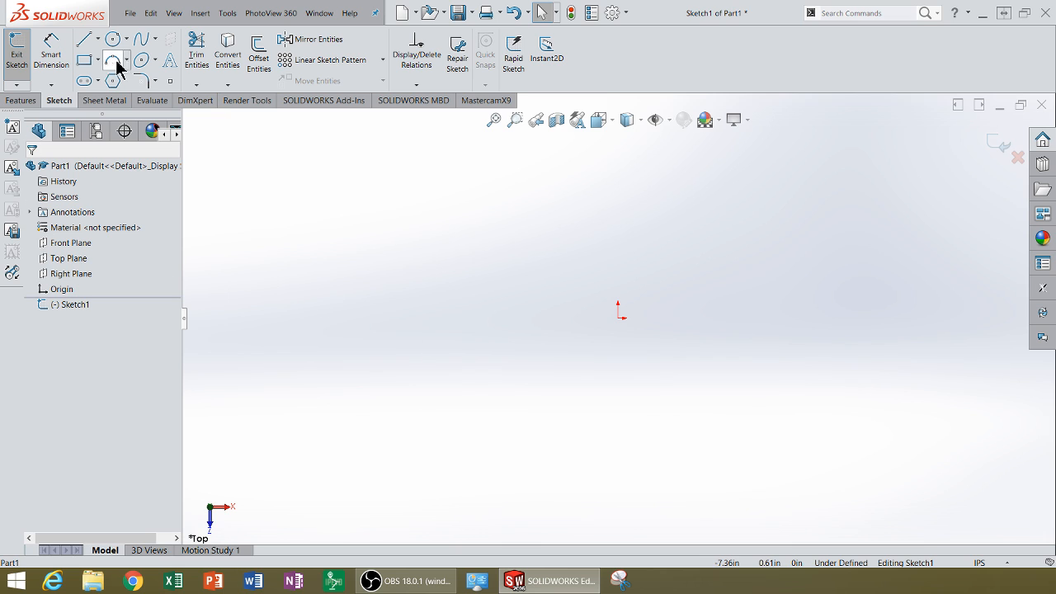
click(156, 40)
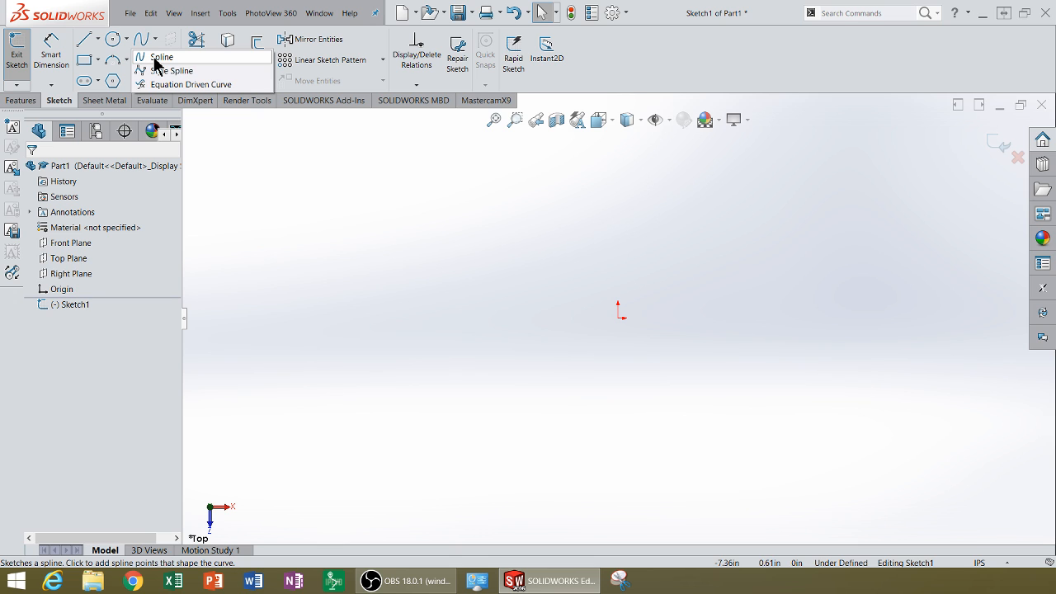
click(157, 56)
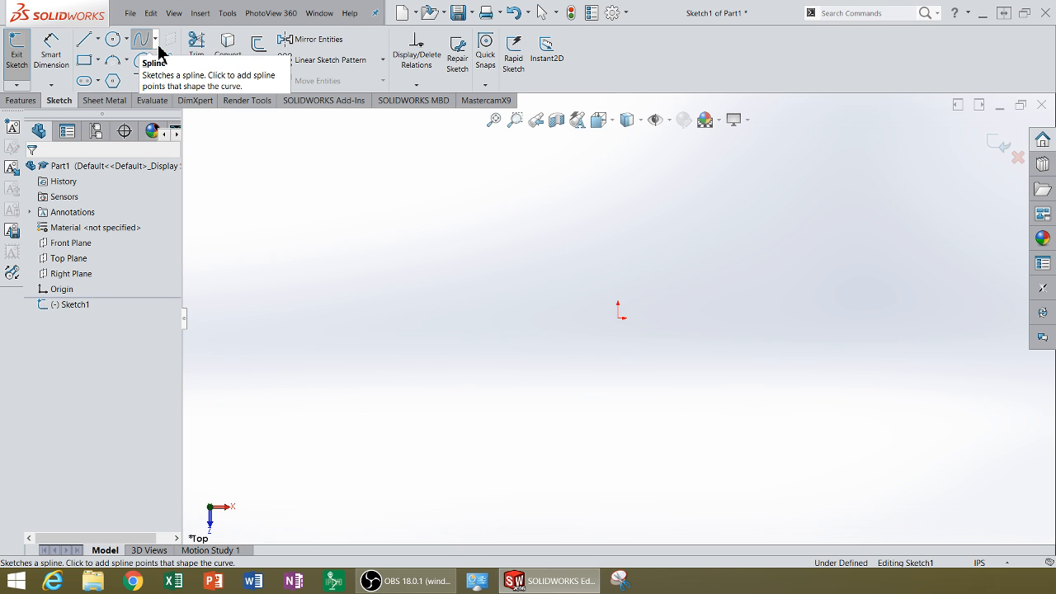
click(155, 39)
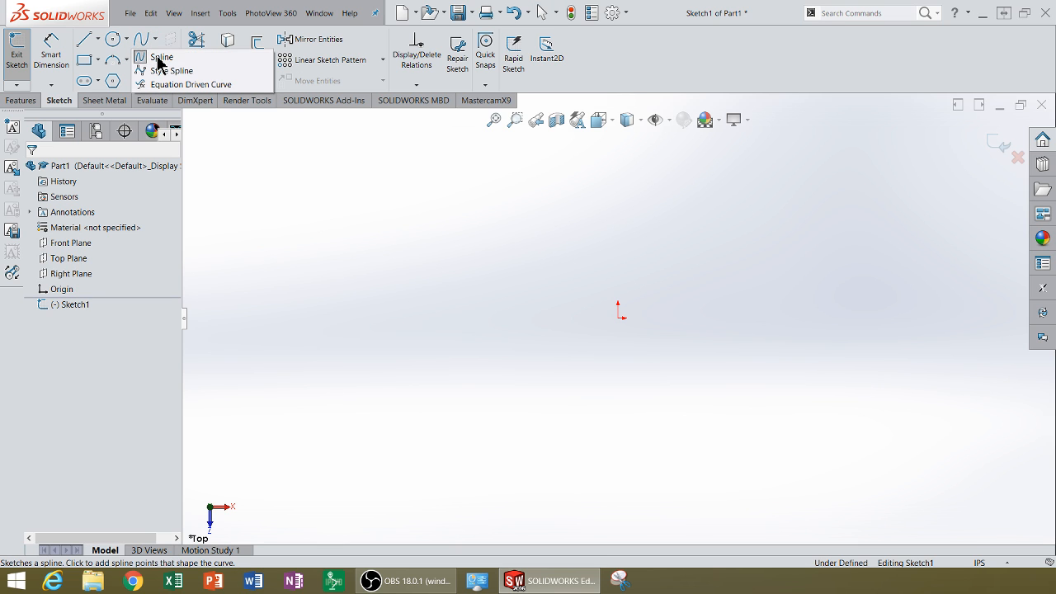
click(157, 58)
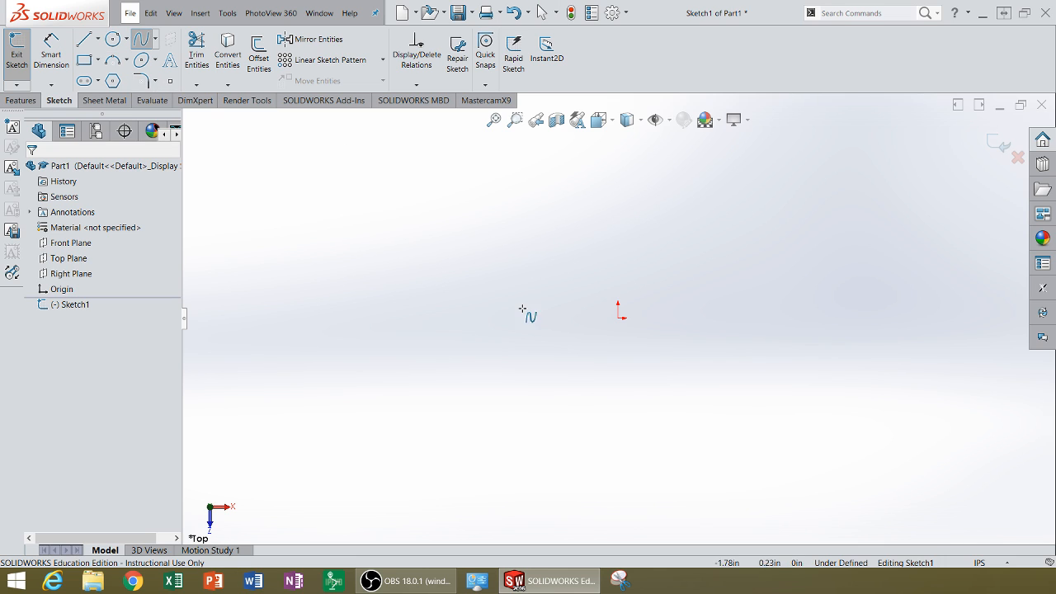
click(441, 215)
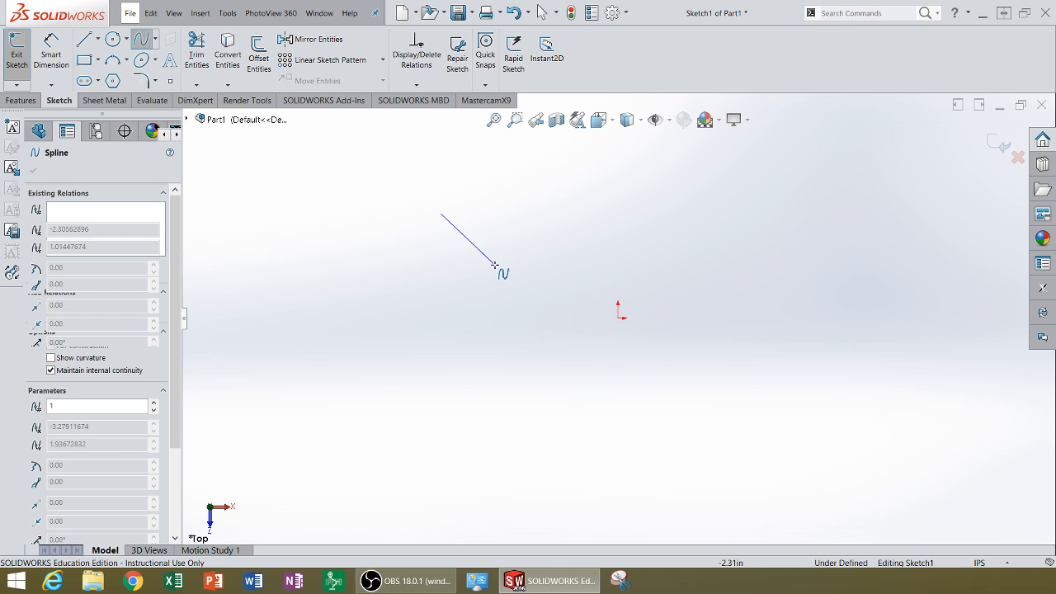
click(501, 269)
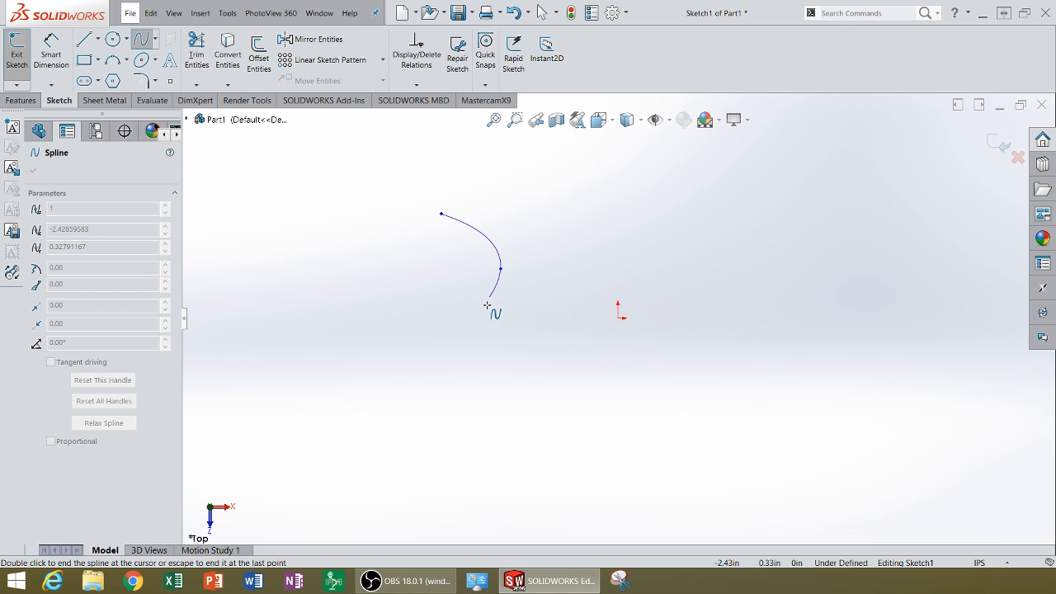
right_click(449, 349)
click(468, 360)
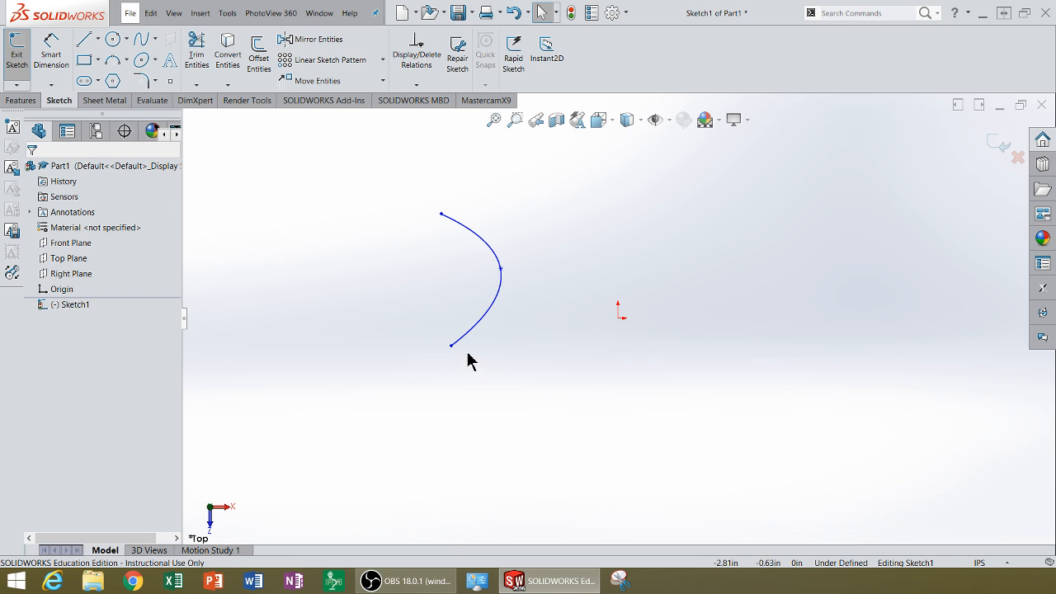
Try to reshape the spline with the tangent handles at its middle point, and undo the attempt.
click(503, 271)
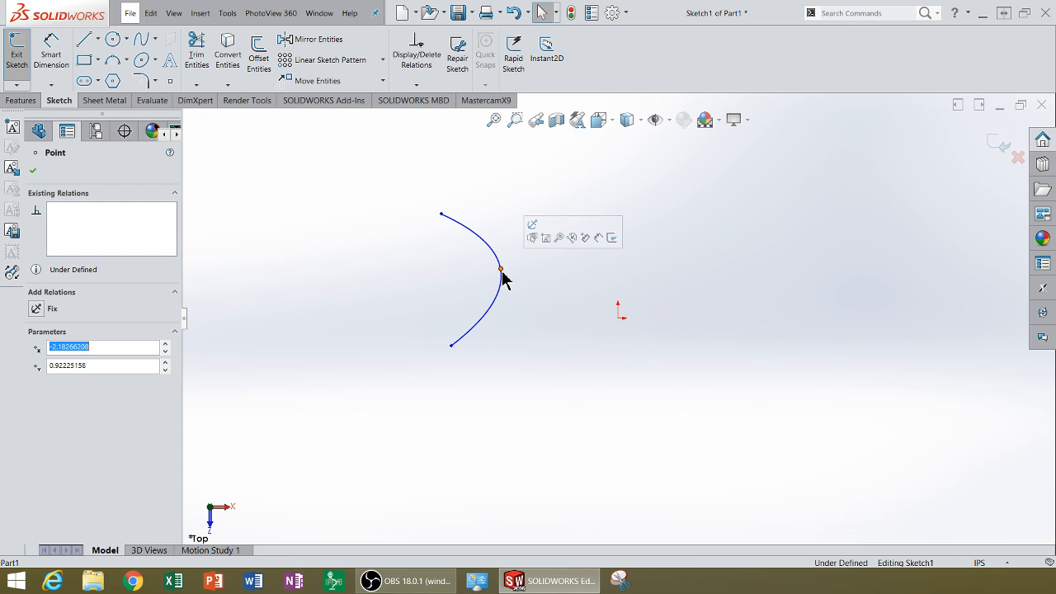
scroll(505, 287, down, 2)
scroll(537, 290, down, 2)
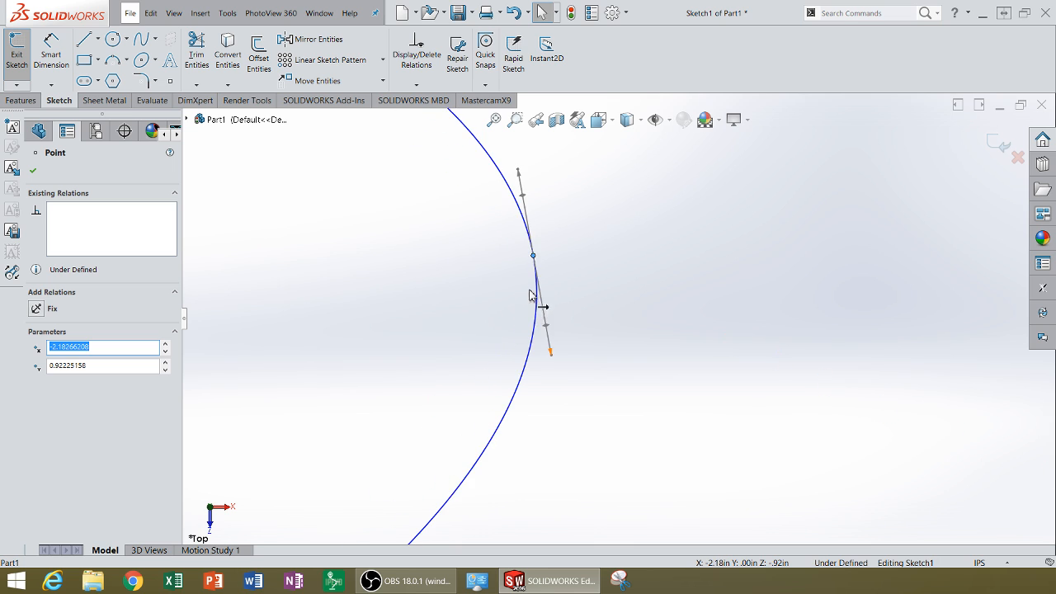
scroll(549, 353, up, 3)
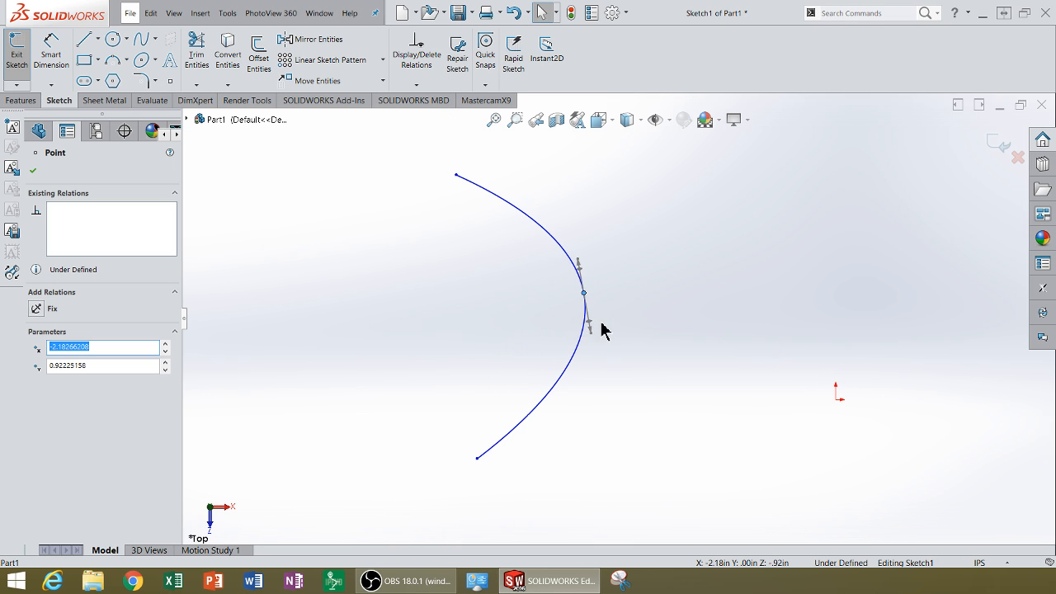
mouse_move(593, 335)
mouse_down()
mouse_move(603, 348)
mouse_move(567, 347)
mouse_move(564, 332)
mouse_move(568, 351)
mouse_move(578, 327)
mouse_move(582, 335)
mouse_move(581, 372)
mouse_move(587, 298)
mouse_move(589, 337)
mouse_up()
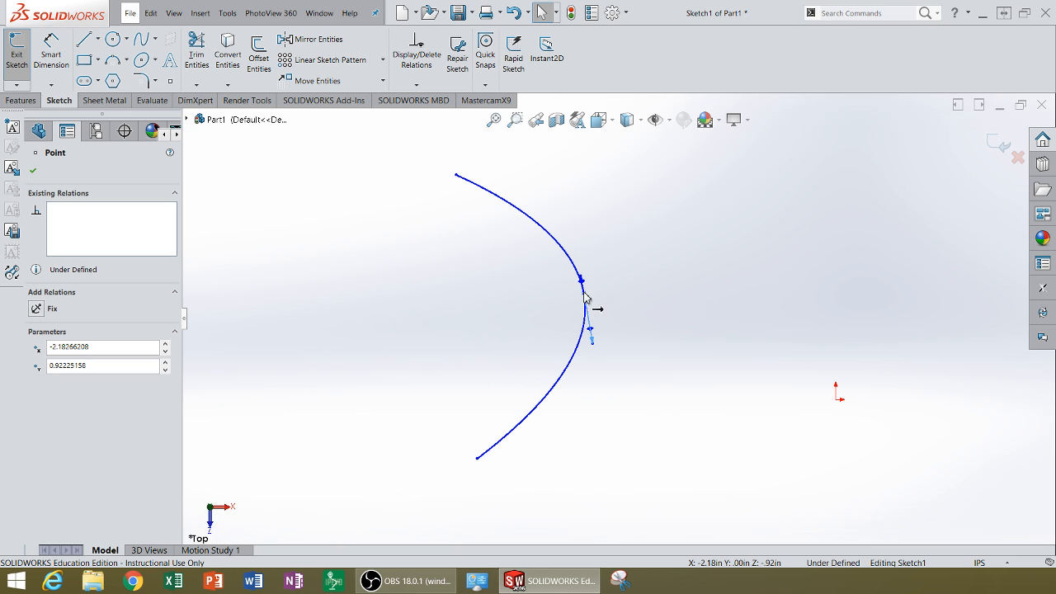
drag(583, 281, 578, 257)
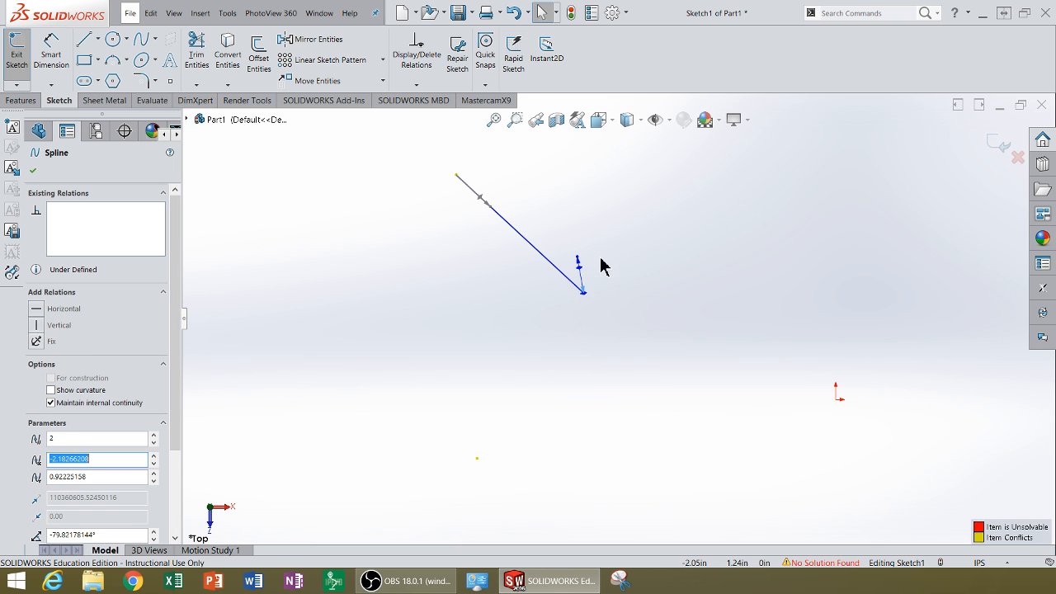
click(151, 12)
click(161, 33)
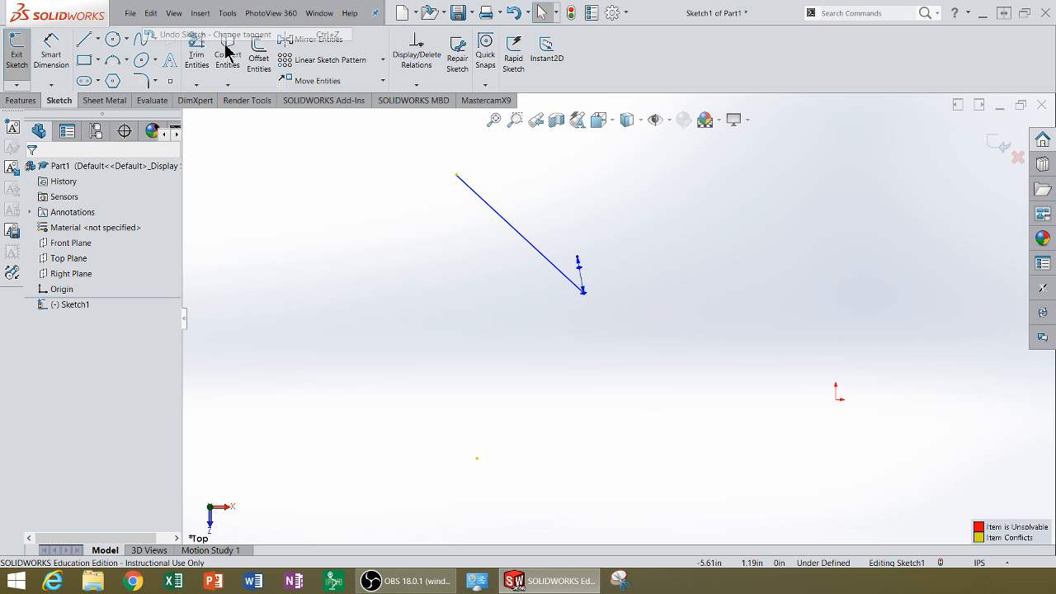
Reshape the spline with its tangent handles, making the upper endpoint's handle nearly horizontal and adjusting both handles at the middle point.
click(458, 177)
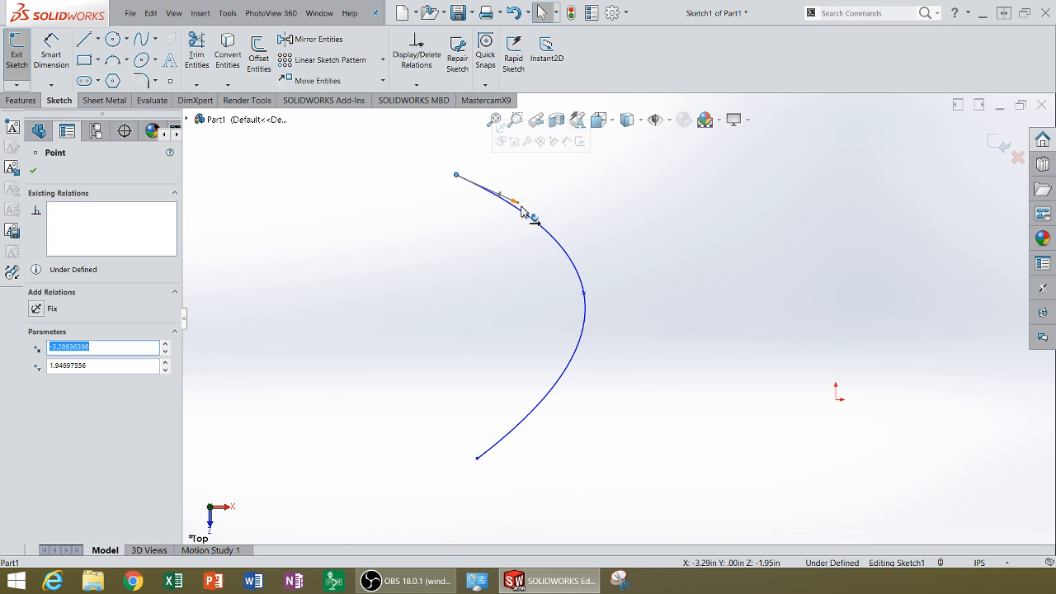
drag(519, 208, 517, 186)
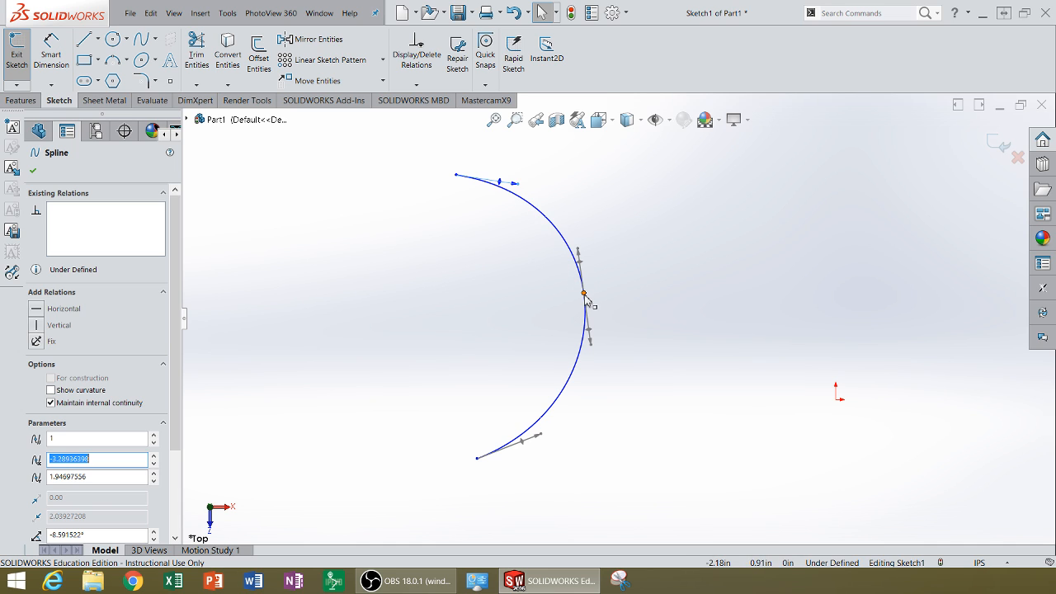
mouse_move(580, 251)
mouse_down()
mouse_move(577, 231)
mouse_move(581, 262)
mouse_up()
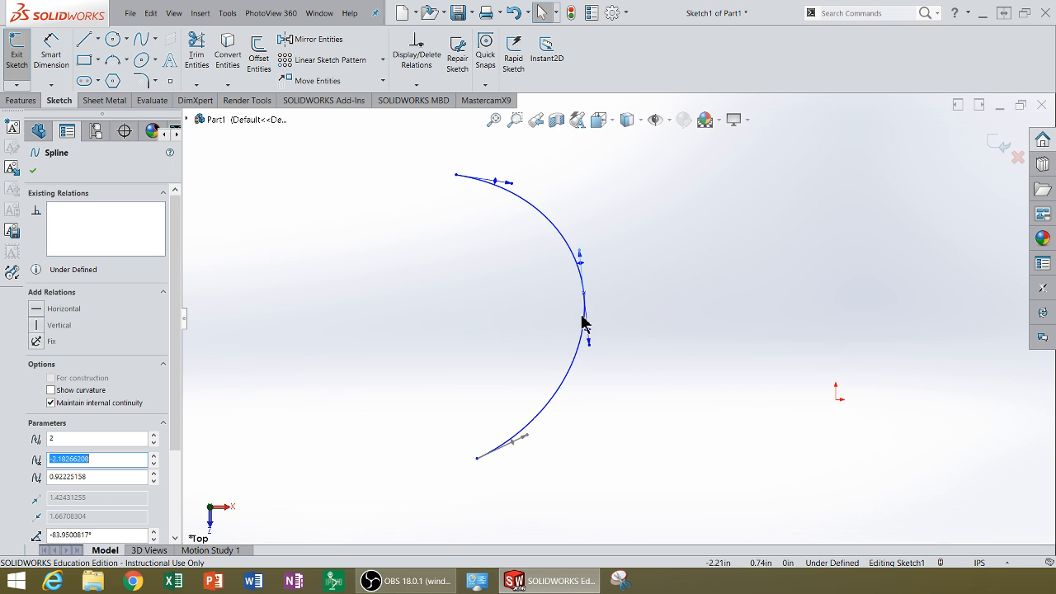
mouse_move(589, 345)
mouse_down()
mouse_move(592, 373)
mouse_move(602, 361)
mouse_up()
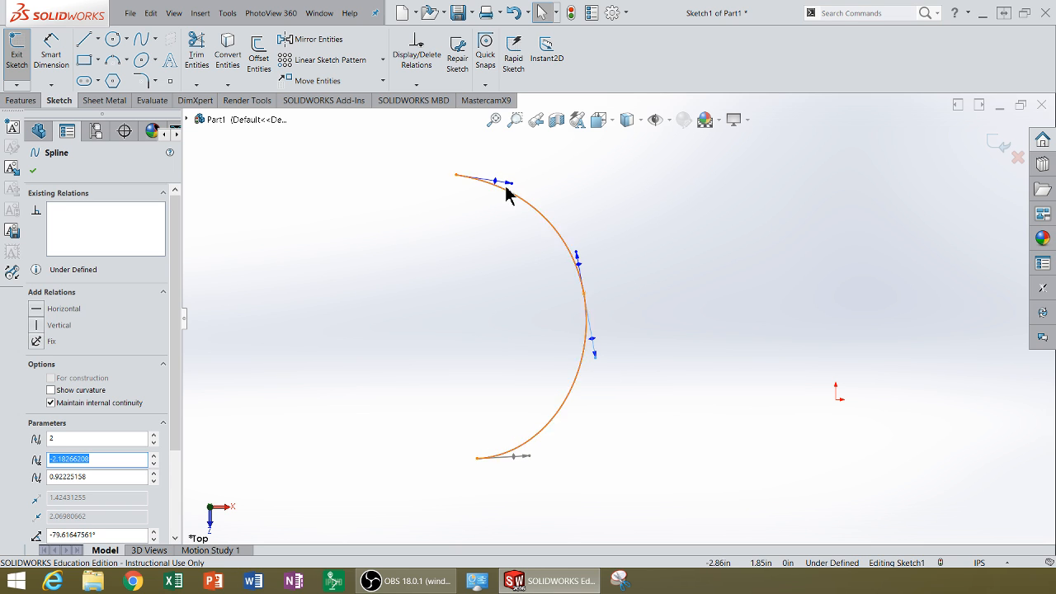
mouse_move(512, 185)
mouse_down()
mouse_move(531, 183)
mouse_move(536, 198)
mouse_move(525, 174)
mouse_up()
click(632, 190)
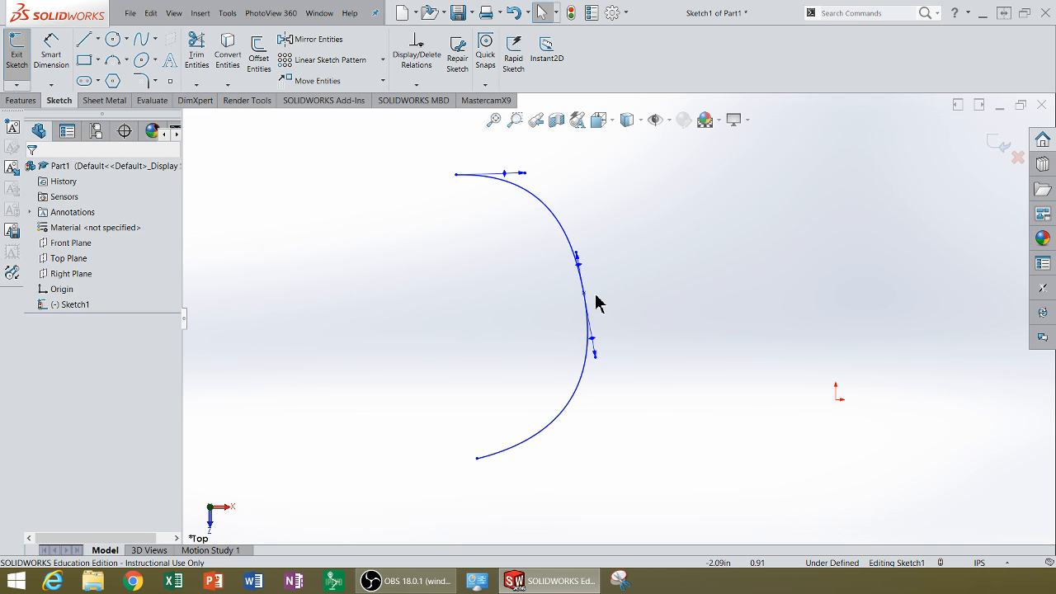
Draw a centerline about 2.47 in long between the spline's two endpoints.
scroll(577, 323, up, 3)
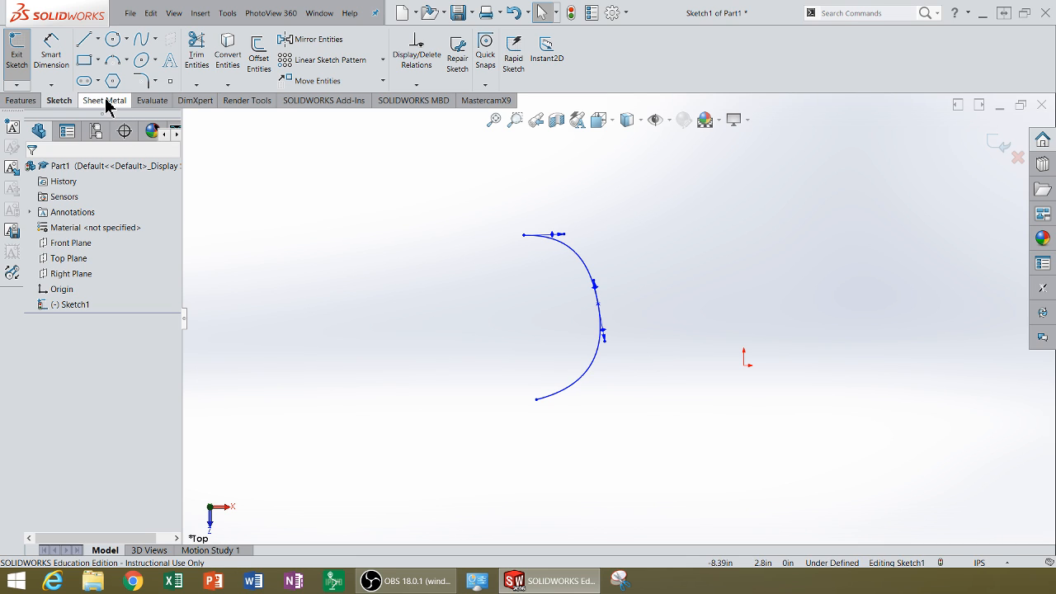
click(97, 40)
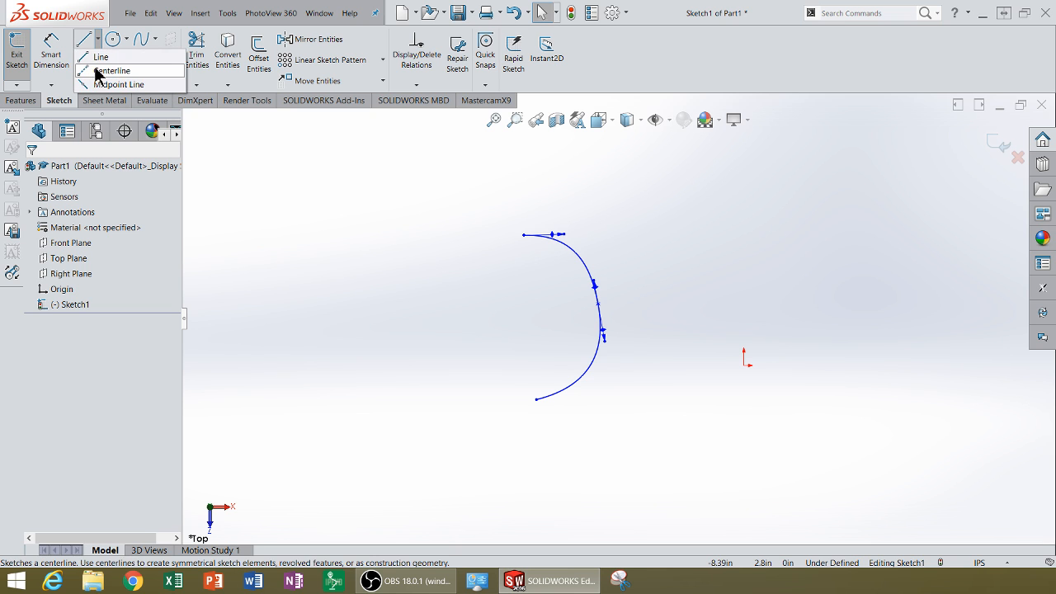
click(99, 71)
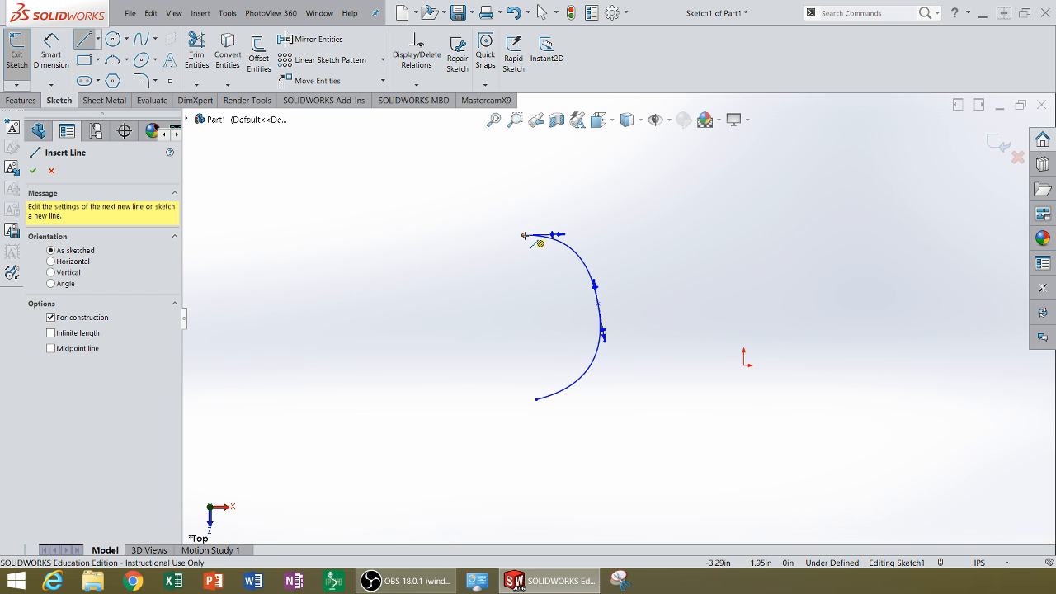
click(524, 237)
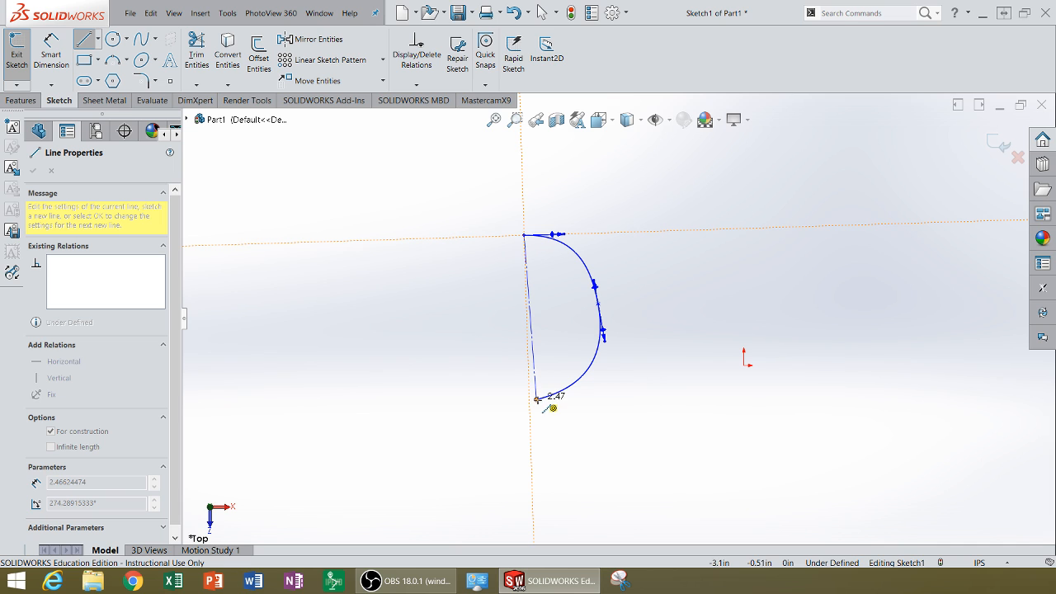
click(537, 400)
right_click(538, 402)
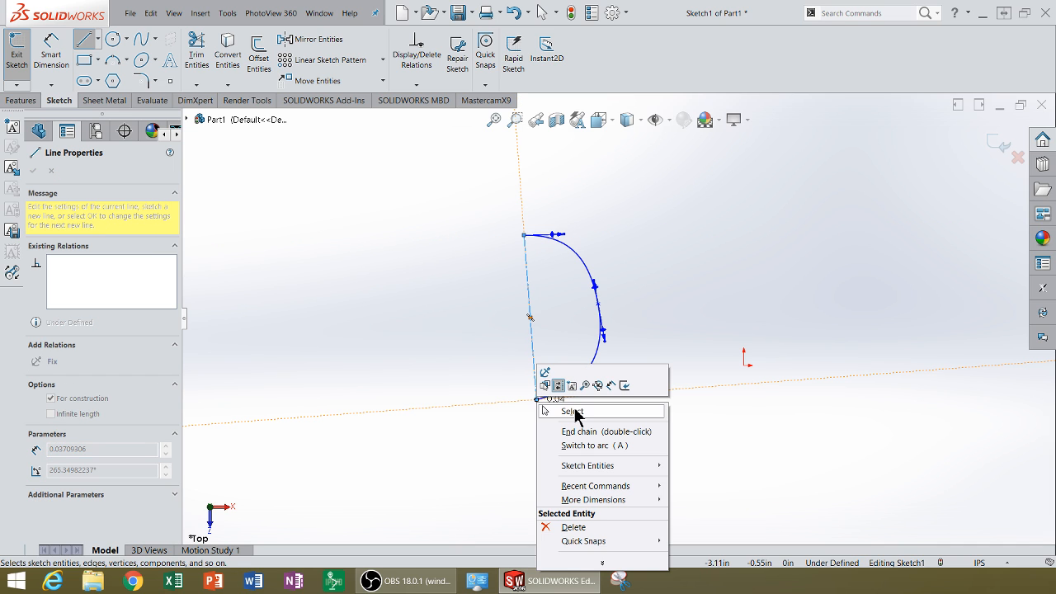
click(574, 412)
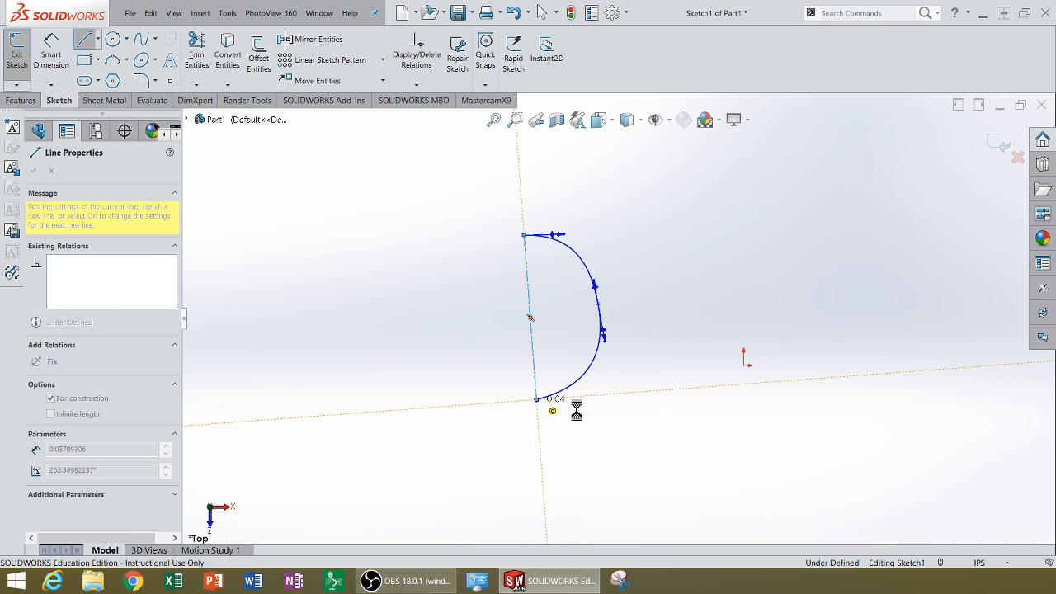
Add a Vertical relation to the centerline joining the spline's endpoints.
click(534, 365)
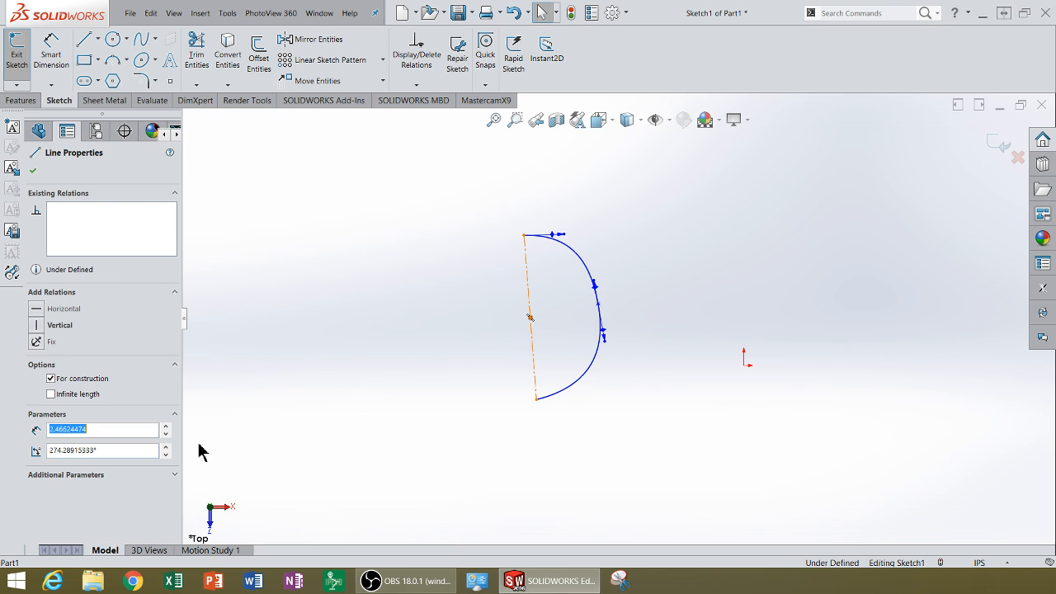
click(37, 326)
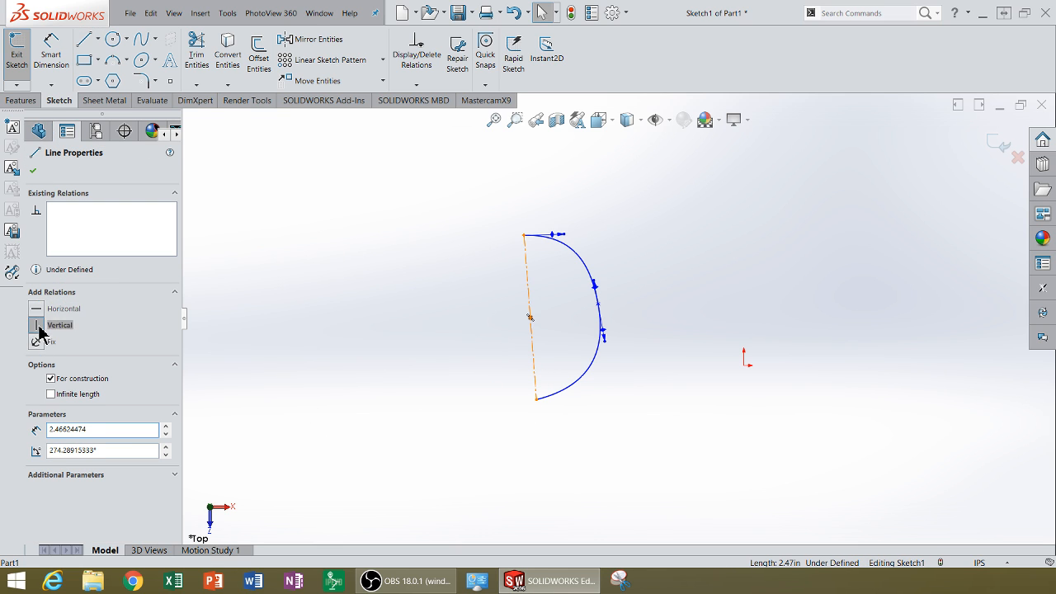
click(455, 297)
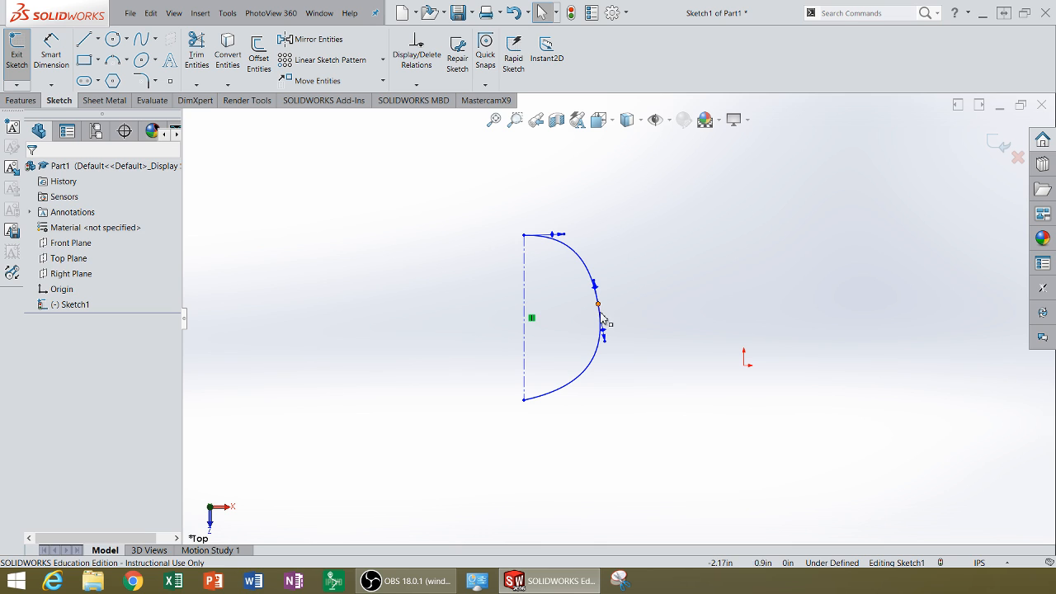
Straighten the middle point's tangent handle to nearly vertical and move that point across the centerline to about X -4.04, Y 0.71 in.
drag(600, 312, 603, 323)
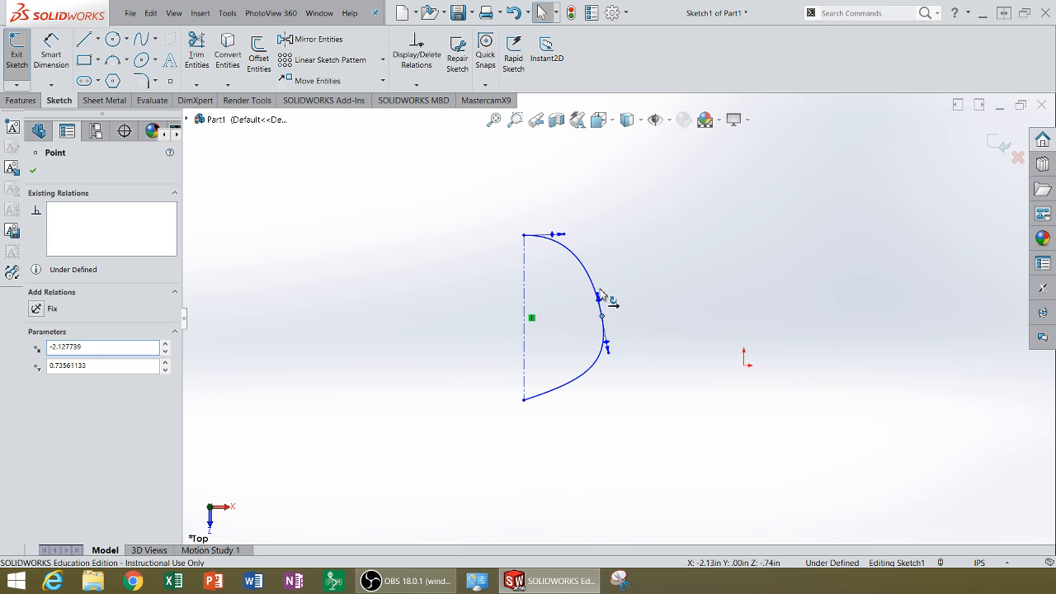
click(599, 297)
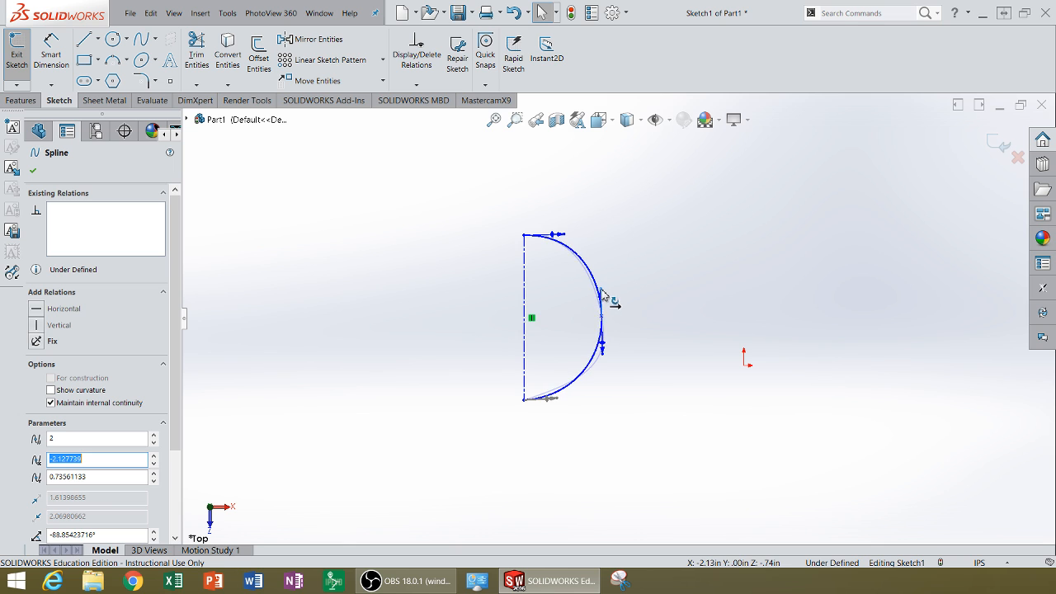
click(601, 317)
drag(569, 330, 475, 318)
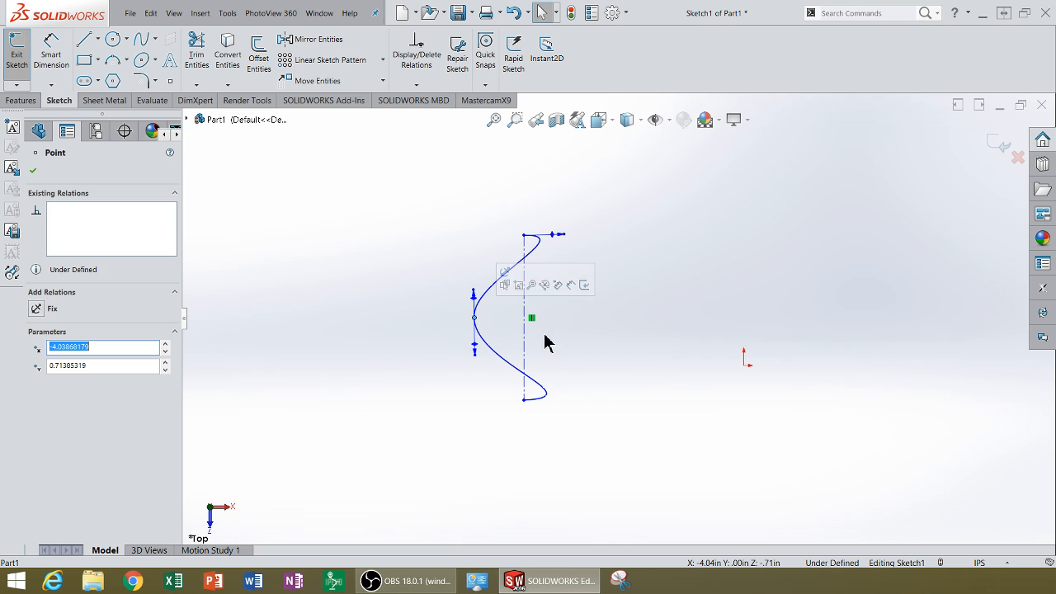
click(652, 228)
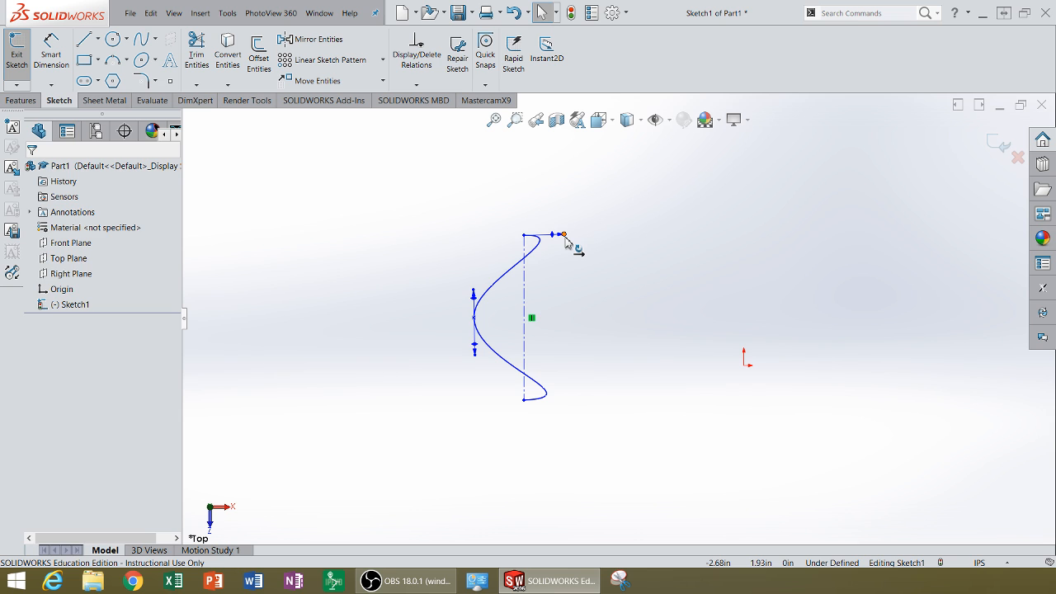
Lengthen the tangent handle at the spline's upper endpoint horizontally to widen the curve's end loops.
drag(566, 237, 646, 240)
click(625, 353)
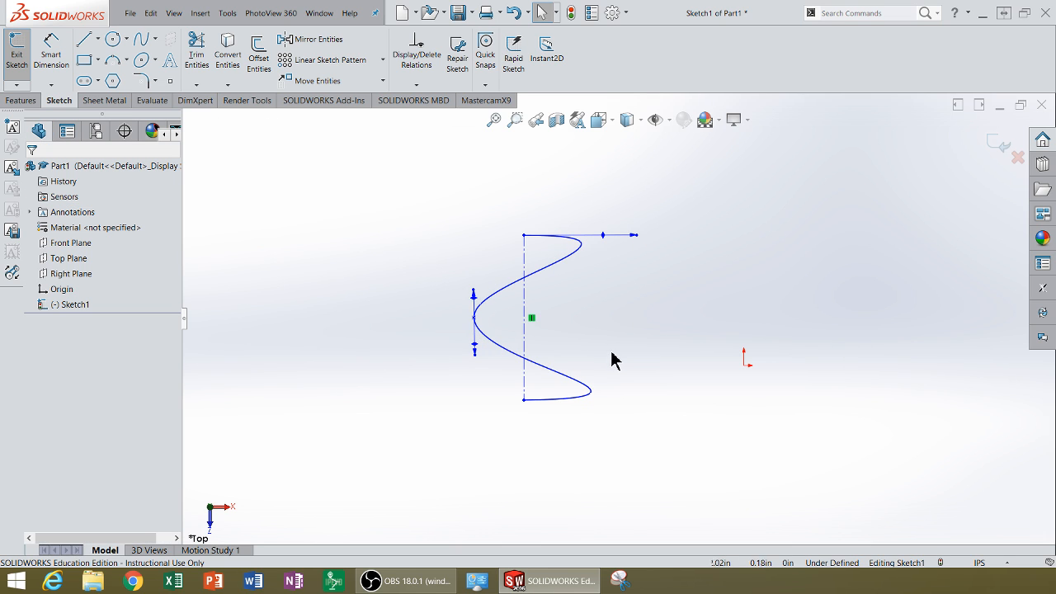
Make the spline's lower endpoint coincident with the origin and move the middle point to about X -0.65, Y 1.02 in.
click(525, 402)
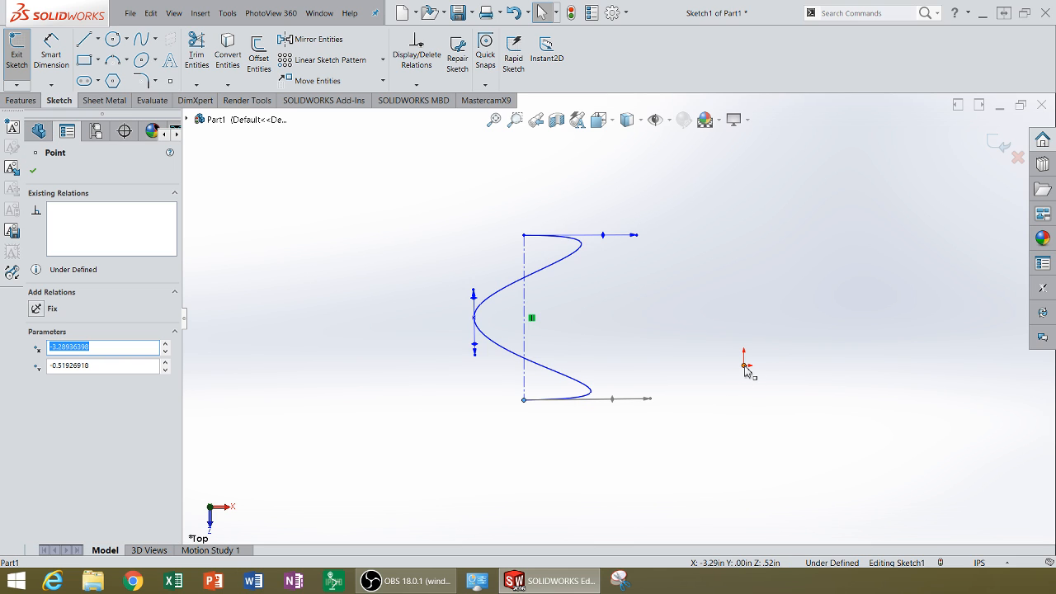
ctrl+click(745, 366)
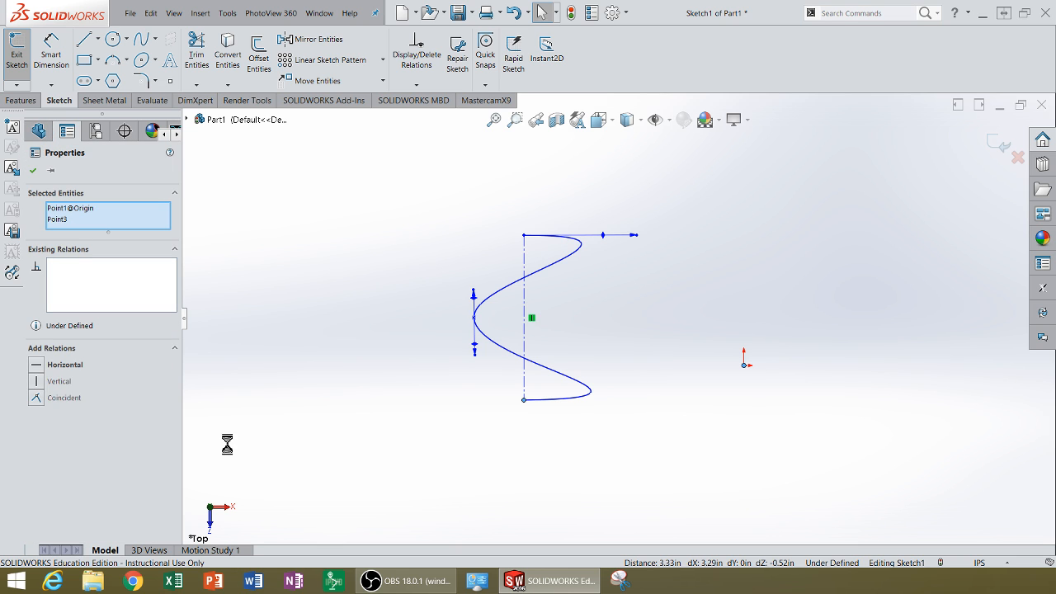
click(38, 400)
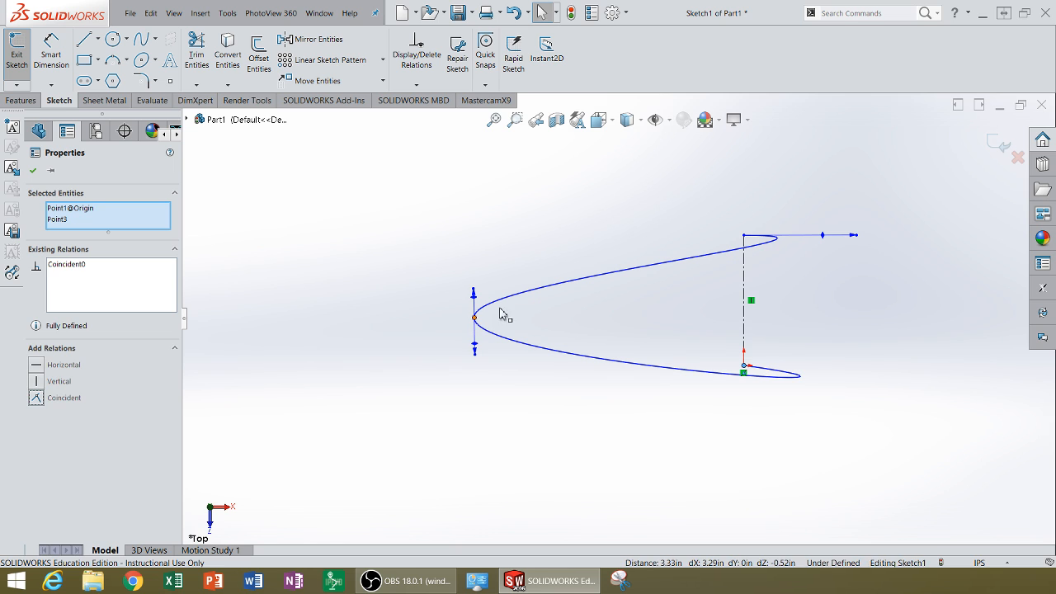
drag(476, 319, 699, 300)
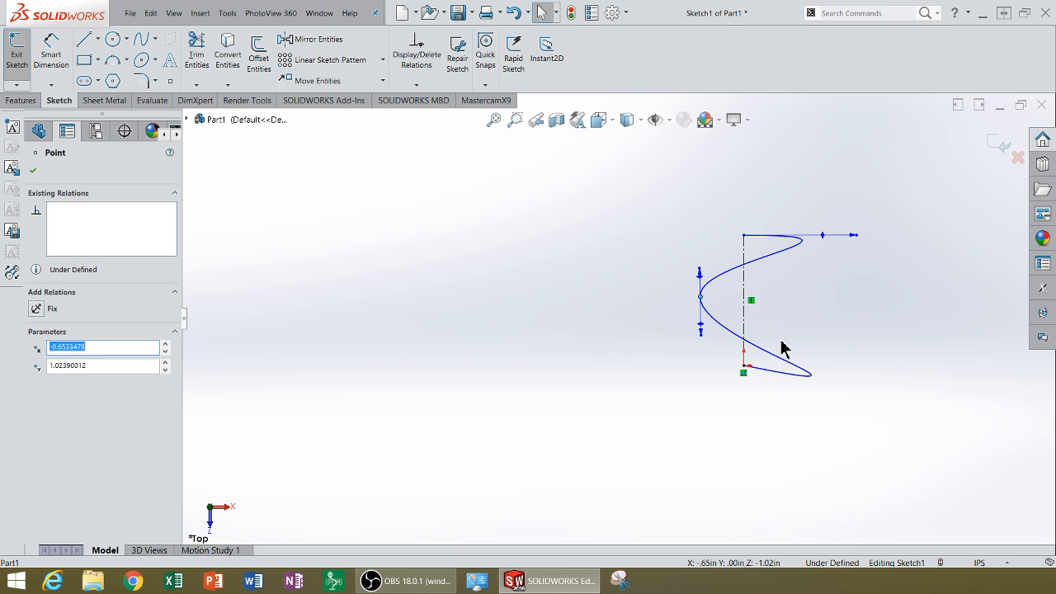
Add a Horizontal relation to the tangent handle at the spline's upper endpoint.
scroll(780, 349, up, 1)
scroll(731, 355, down, 3)
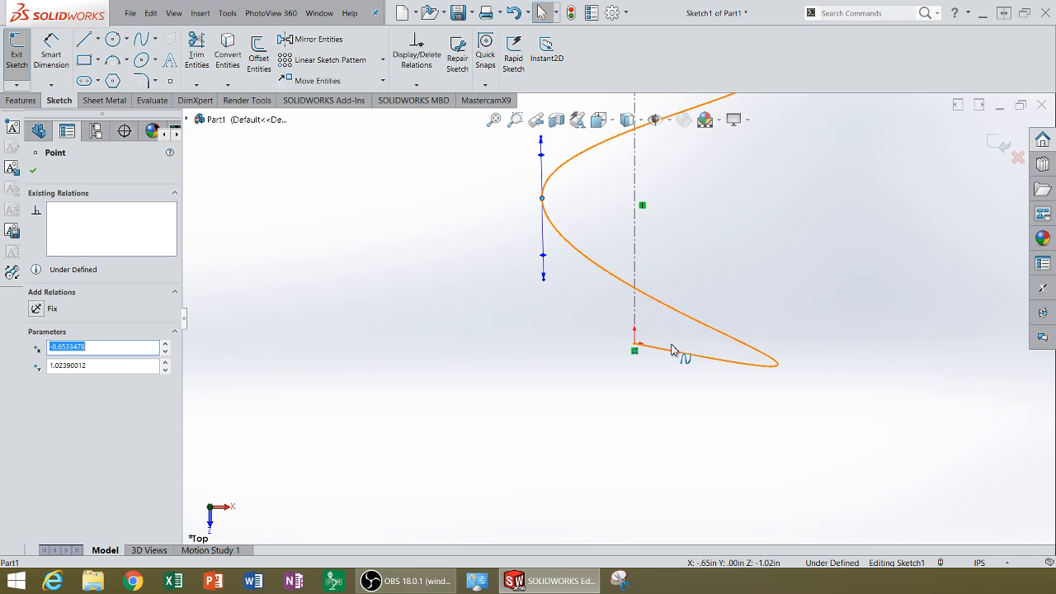
scroll(673, 350, up, 3)
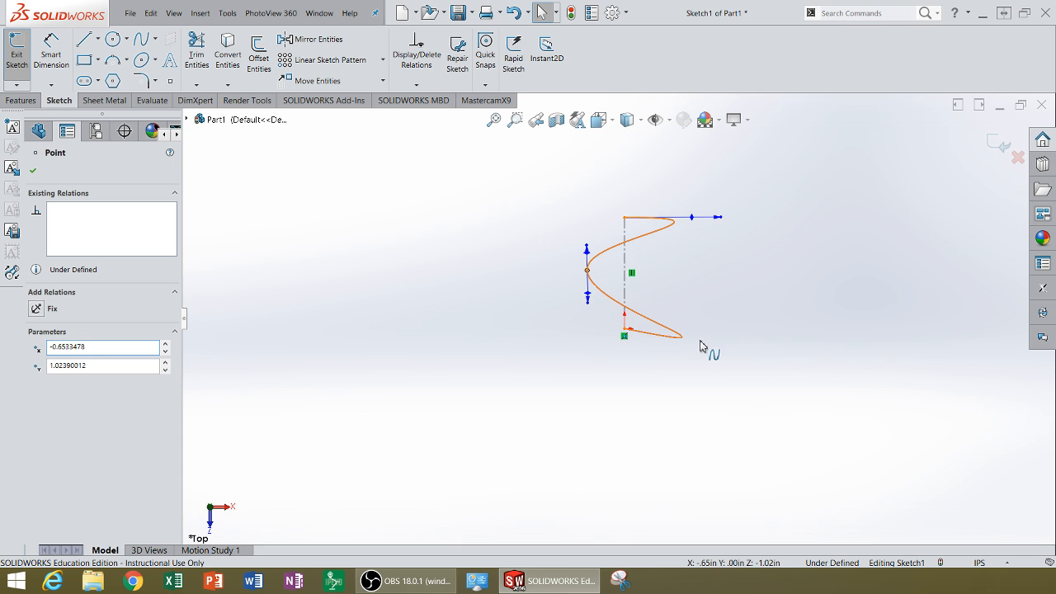
click(700, 346)
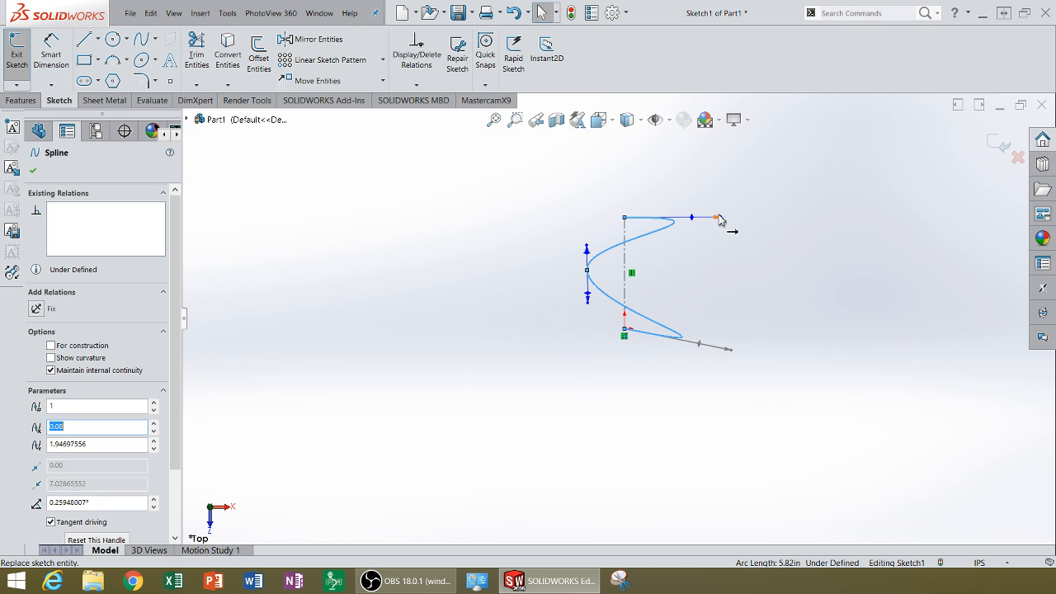
mouse_move(727, 227)
mouse_down()
mouse_move(732, 213)
mouse_move(721, 218)
mouse_up()
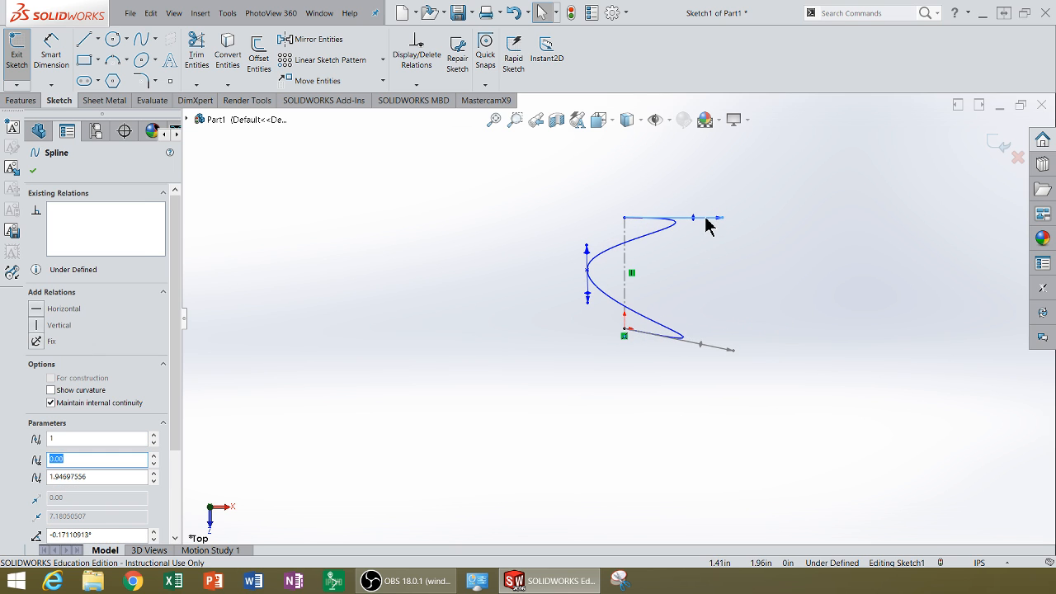
click(705, 221)
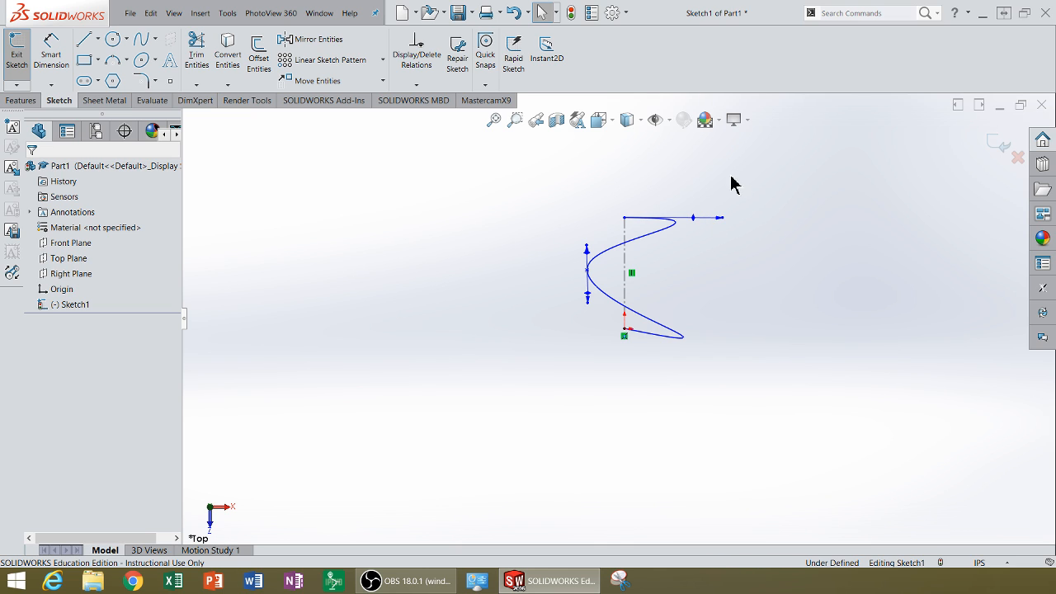
click(721, 221)
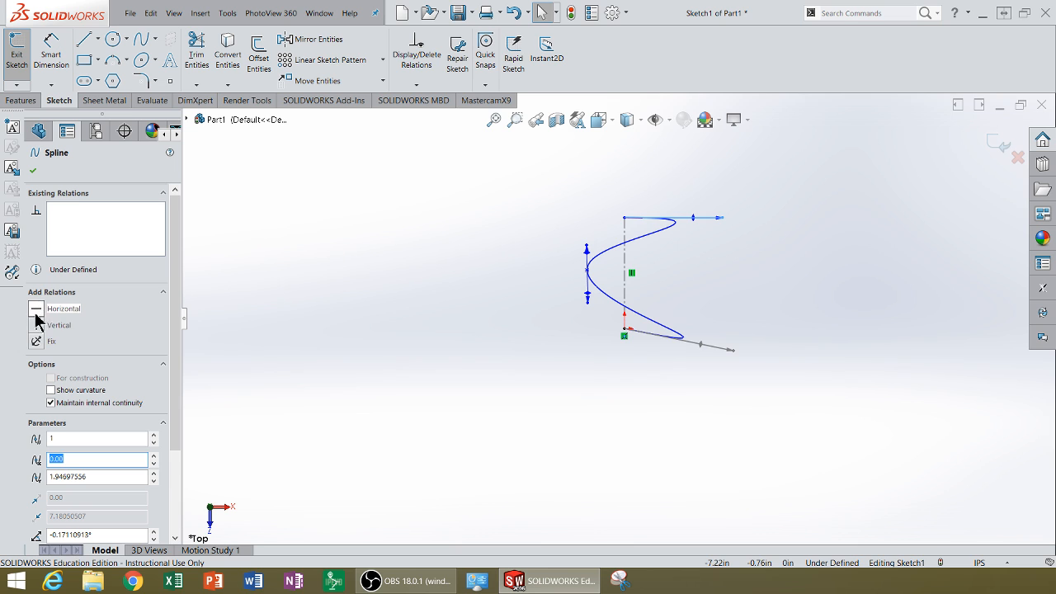
click(35, 309)
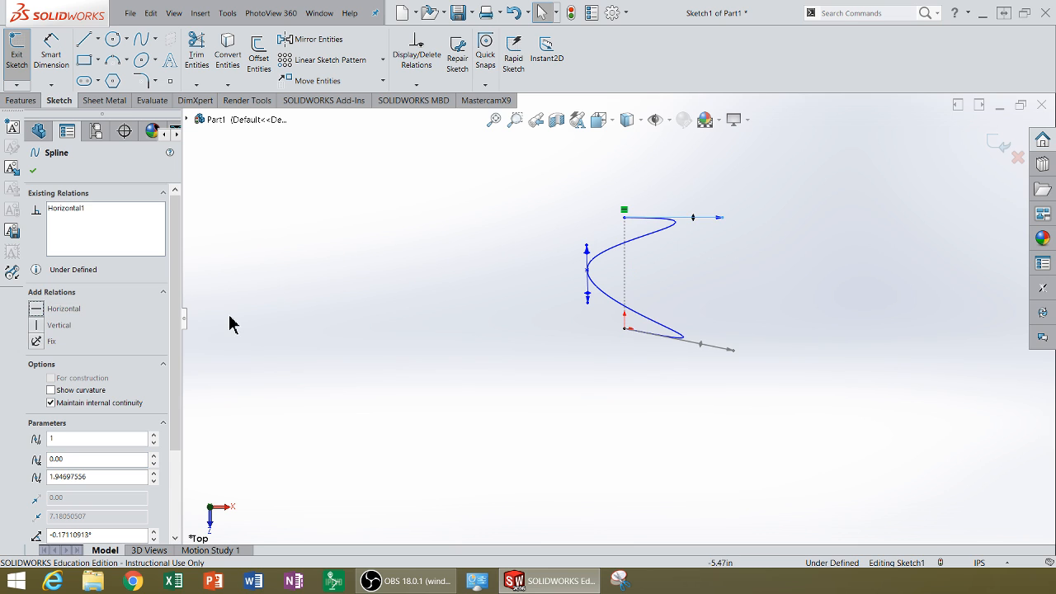
Add a Horizontal relation to the tangent handle at the spline's lower endpoint.
click(733, 351)
click(118, 460)
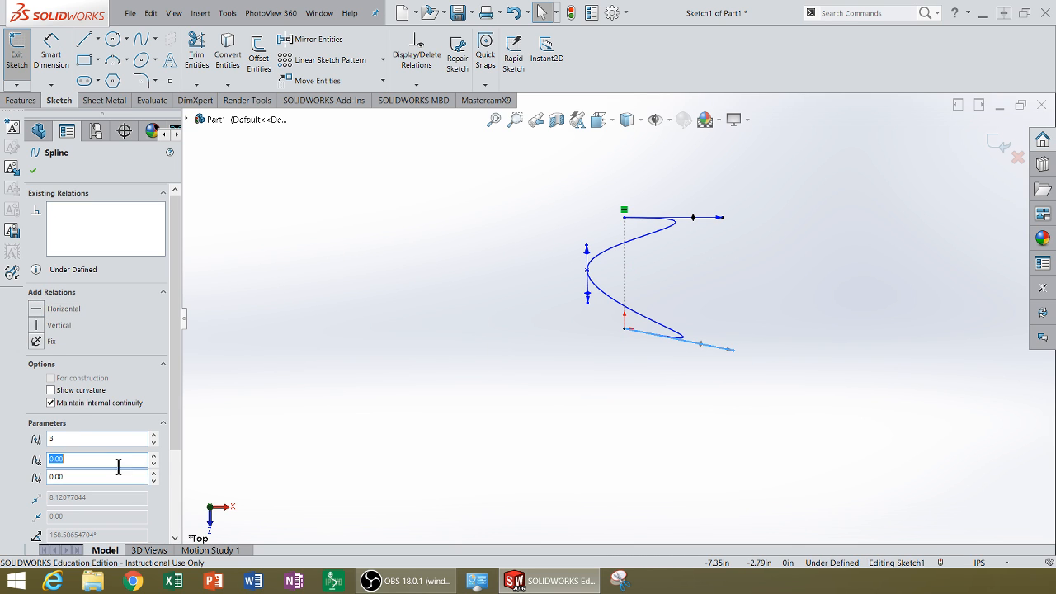
click(36, 311)
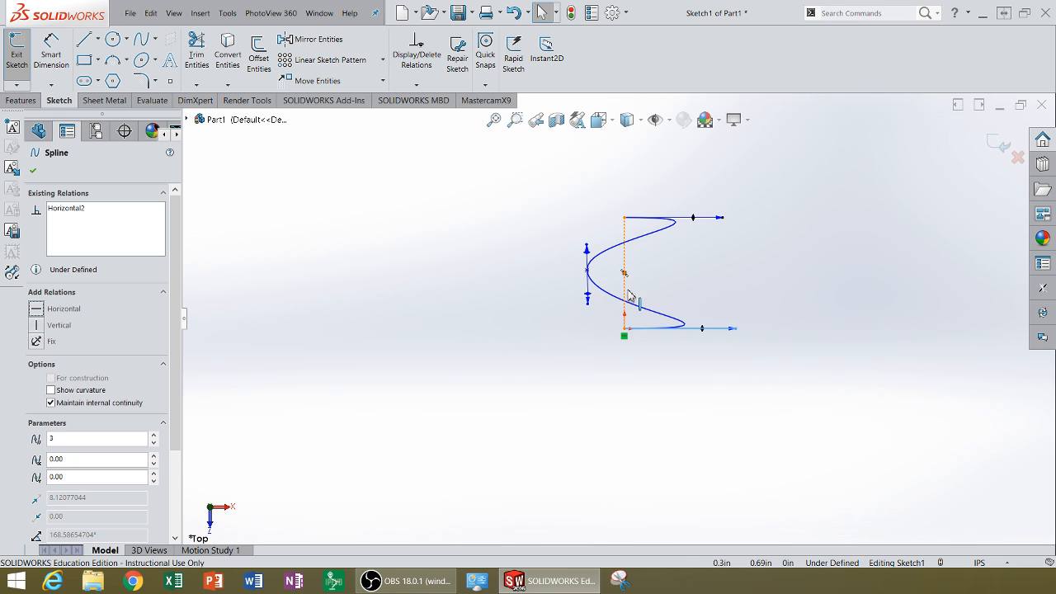
Lengthen both end tangent handles to about equal length and adjust the middle point's handle to nearly vertical.
drag(736, 329, 770, 332)
drag(720, 218, 768, 218)
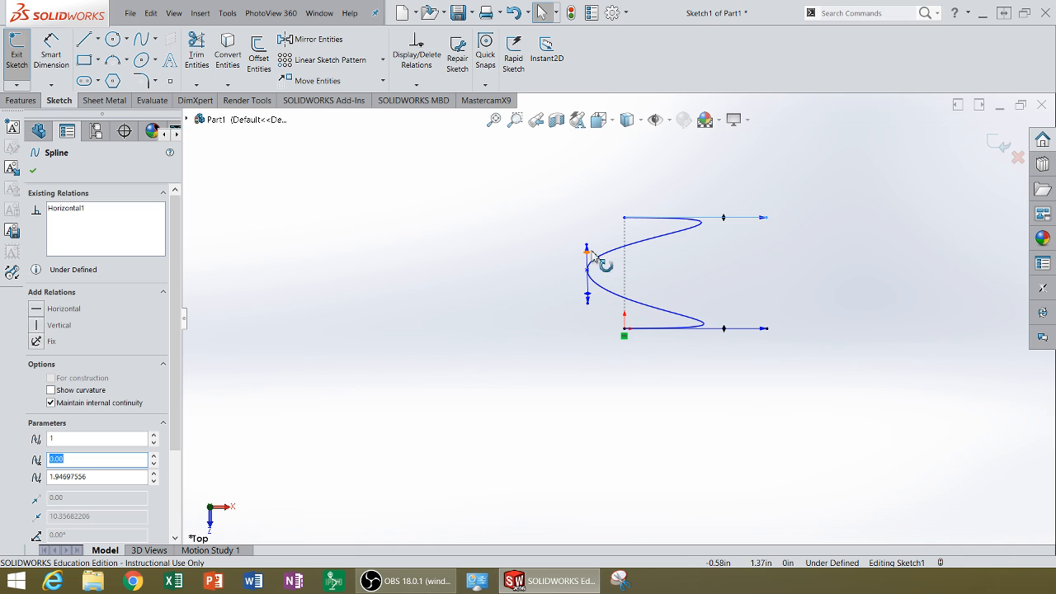
drag(587, 247, 587, 242)
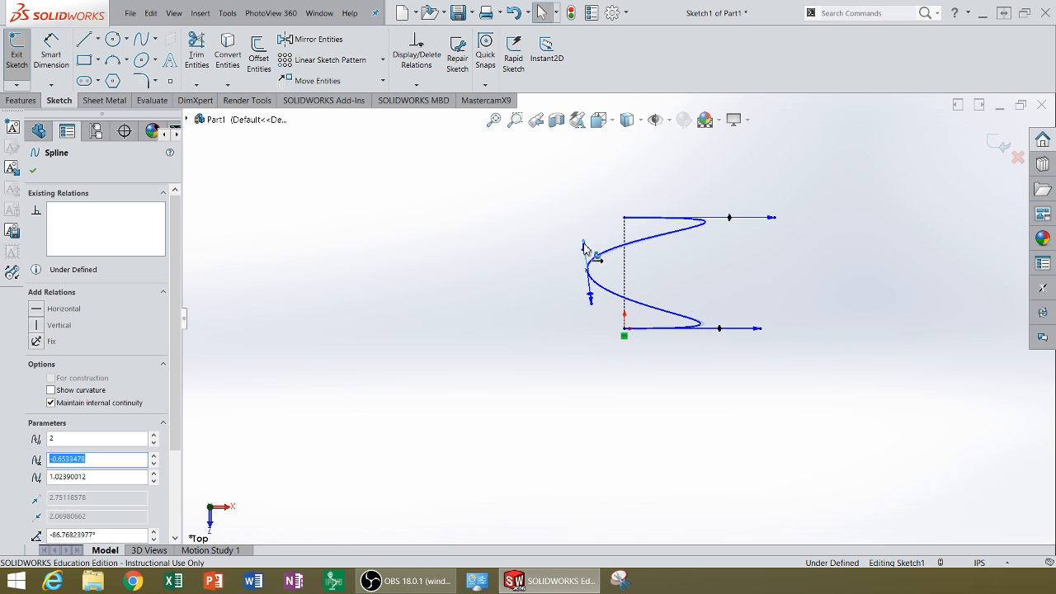
mouse_move(585, 247)
mouse_down()
mouse_move(590, 227)
mouse_move(588, 263)
mouse_move(586, 247)
mouse_up()
click(602, 198)
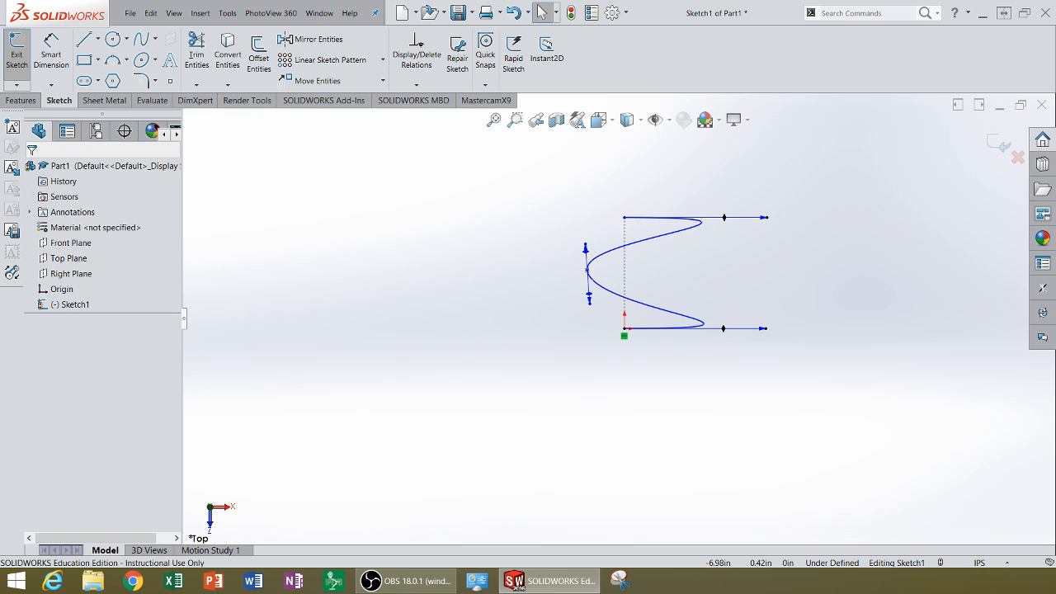
Dimension the upper endpoint's tangent handle and set its value to 8 in.
click(51, 48)
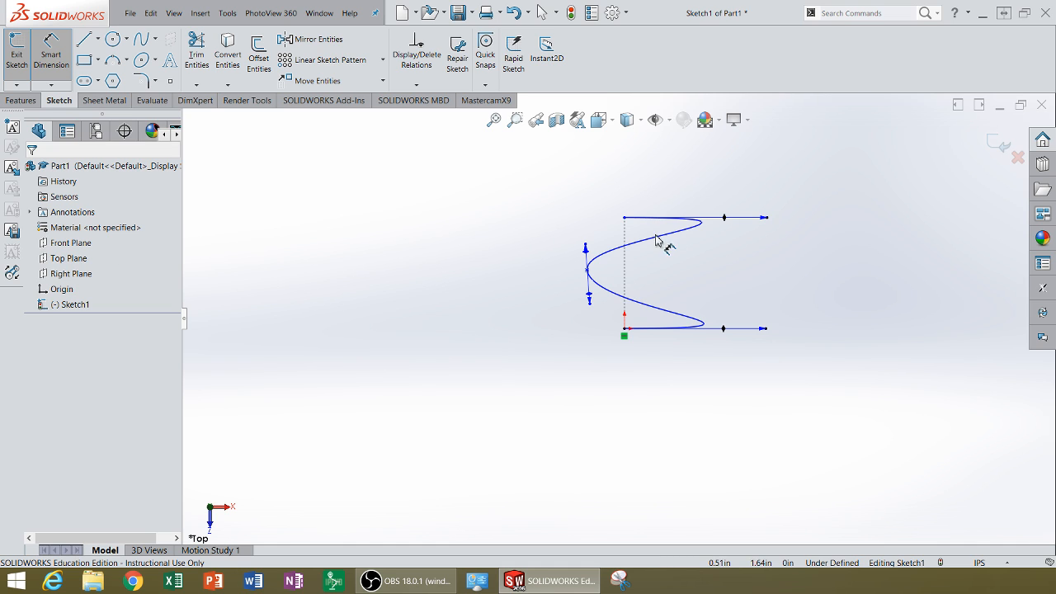
click(765, 219)
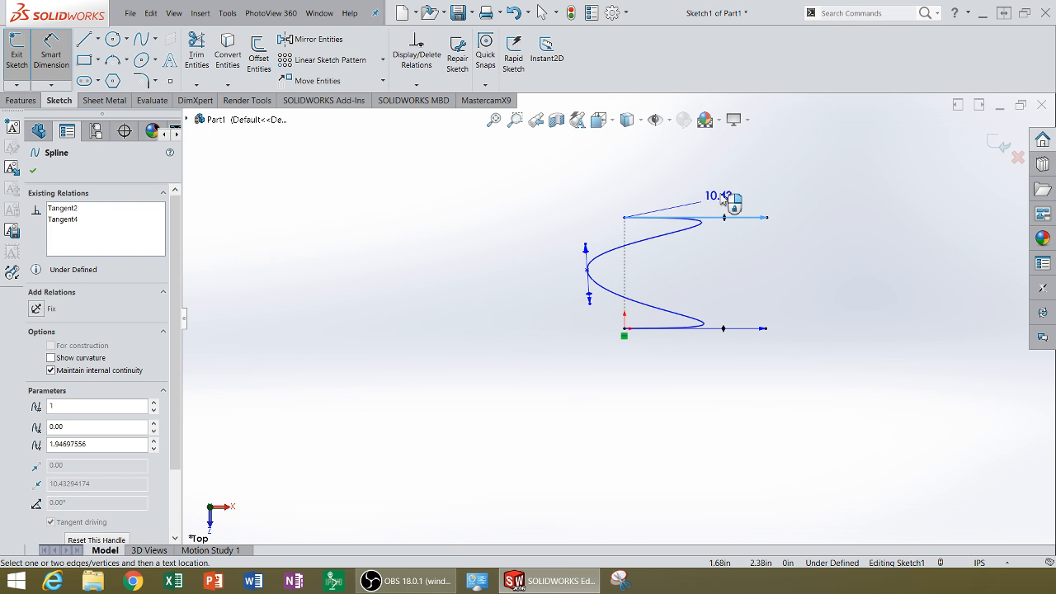
click(735, 211)
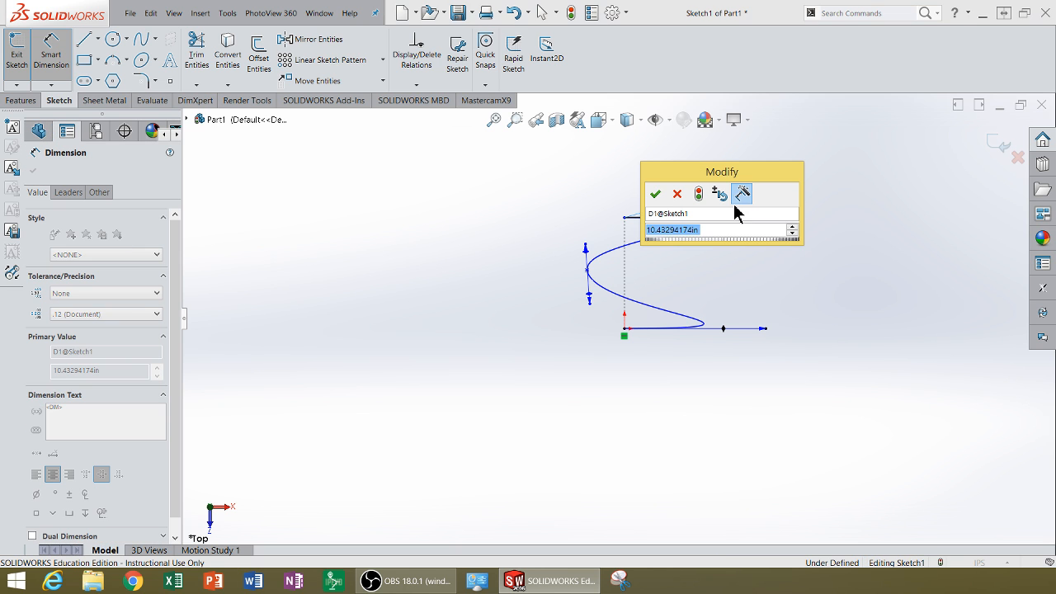
drag(772, 169, 887, 167)
text(8)
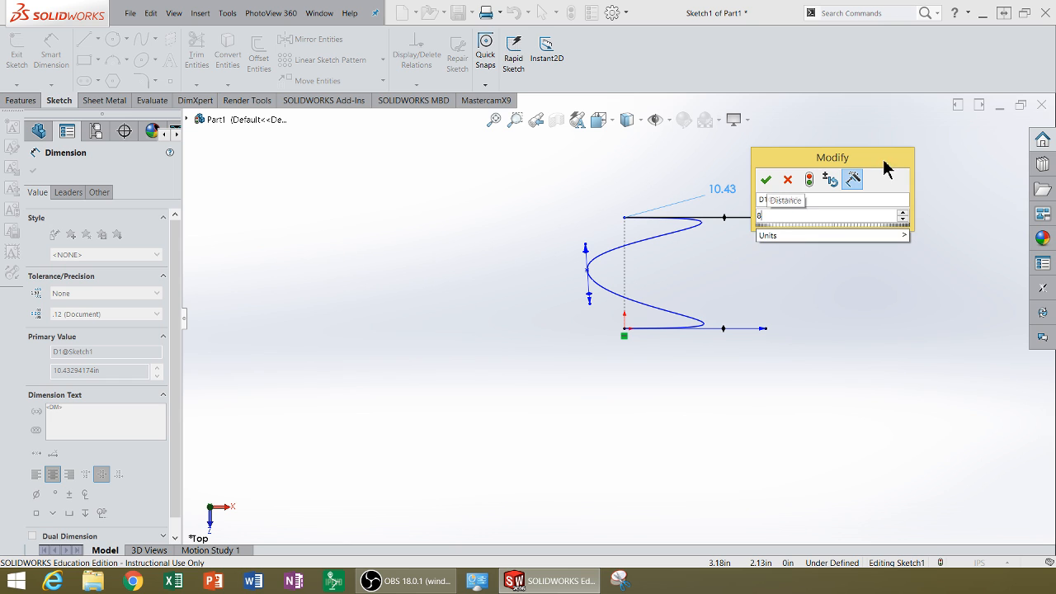
key(Return)
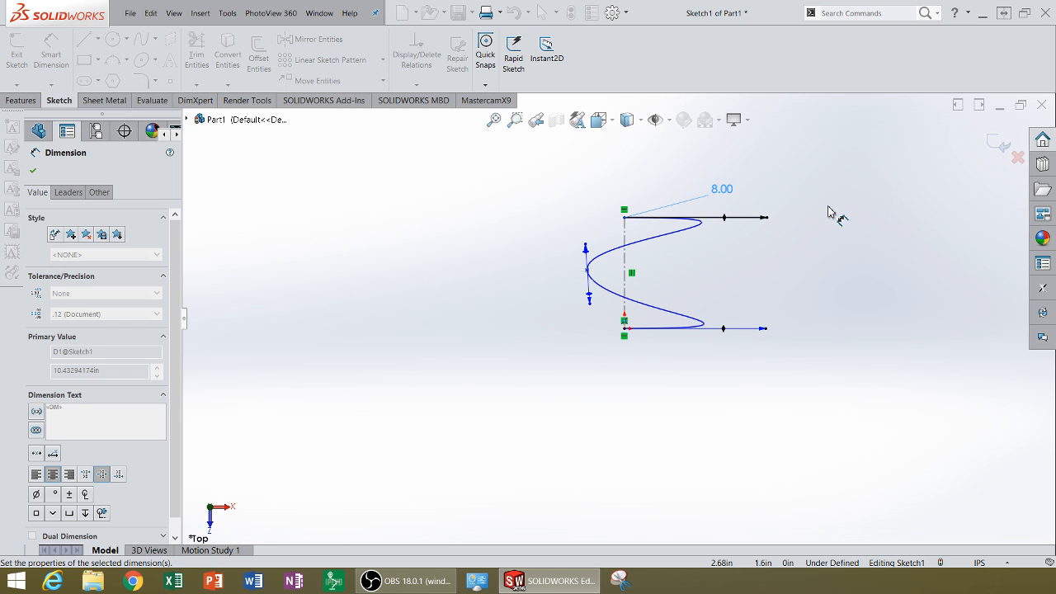
Dimension the lower endpoint's tangent handle at 8 in and finish dimensioning.
click(765, 331)
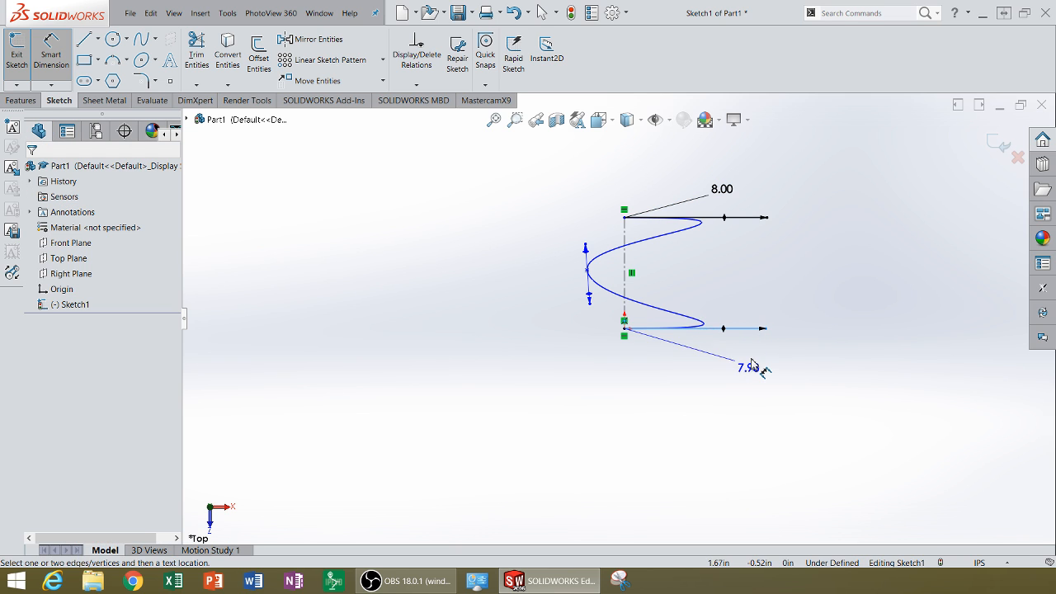
click(752, 364)
text(8)
key(Return)
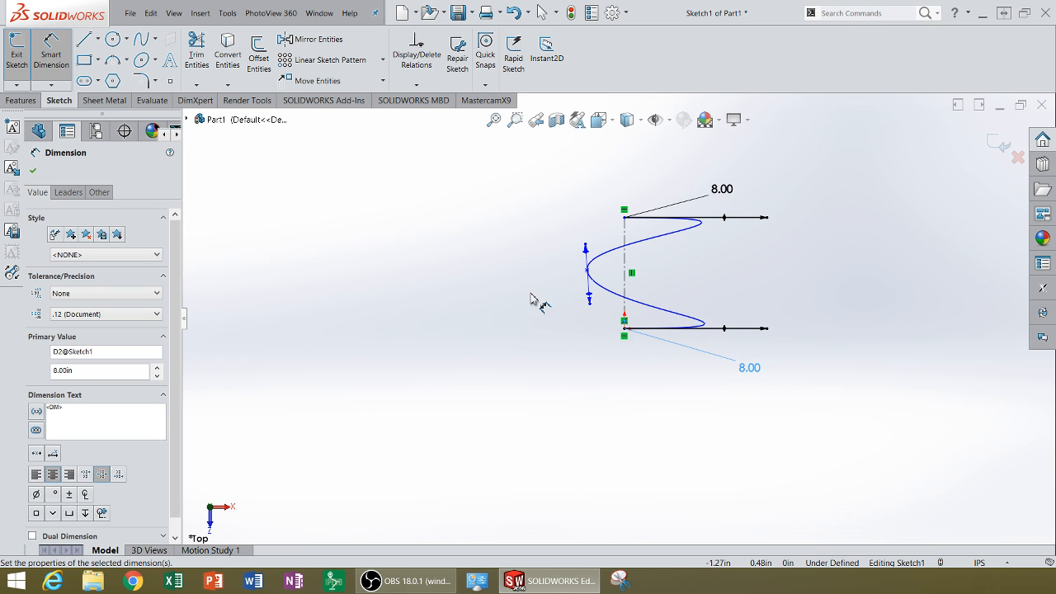
click(49, 59)
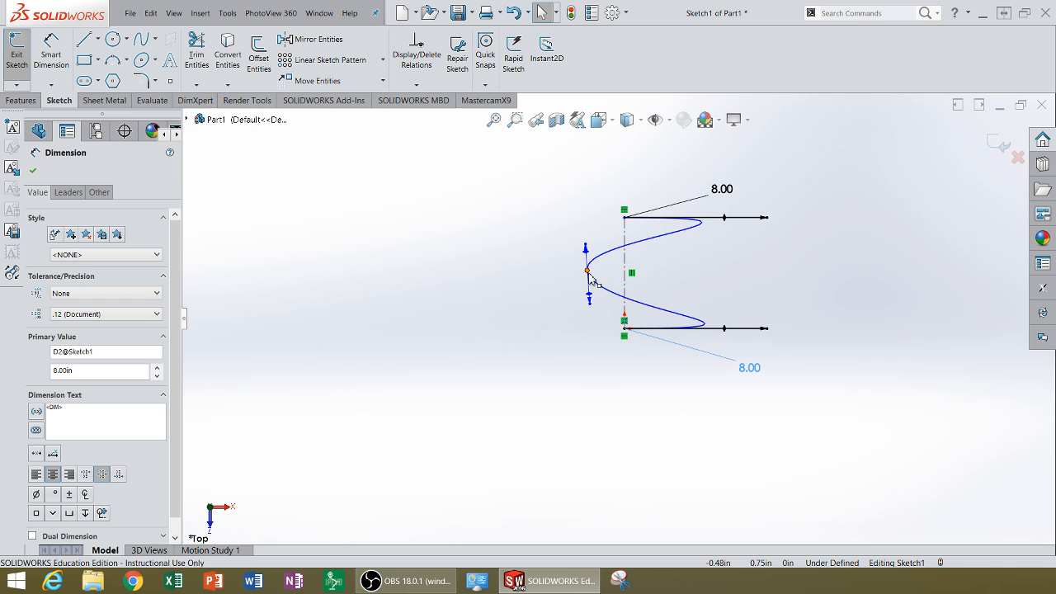
Move the spline's middle point farther from the centerline to about X -0.84, Y 0.83 in, and undo the last edit to the spline.
mouse_move(586, 271)
mouse_down()
mouse_move(563, 272)
mouse_move(630, 272)
mouse_move(566, 277)
mouse_move(562, 222)
mouse_move(552, 245)
mouse_move(563, 235)
mouse_move(569, 266)
mouse_up()
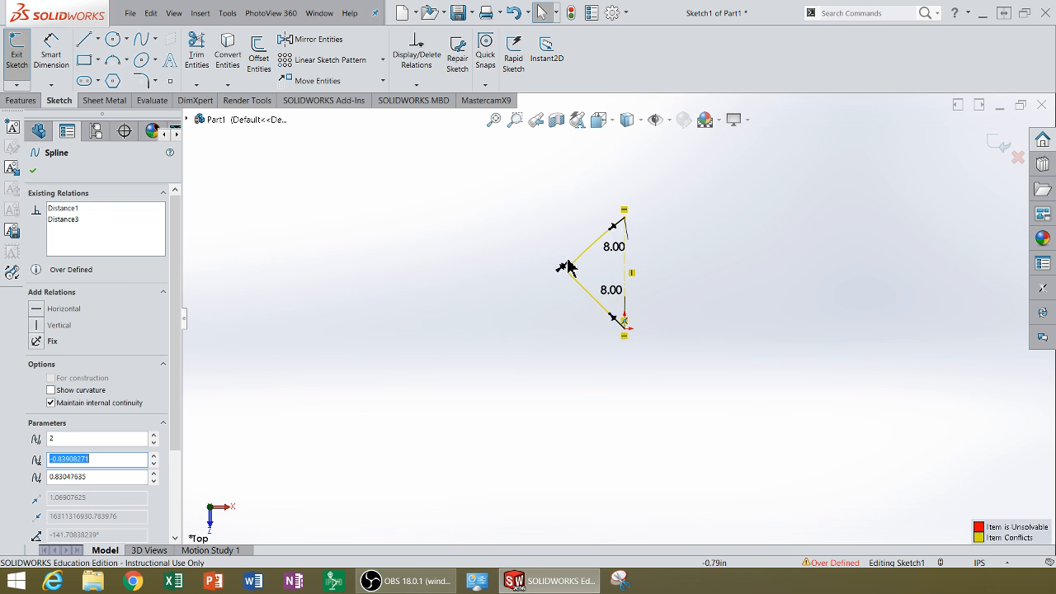
click(151, 13)
click(147, 35)
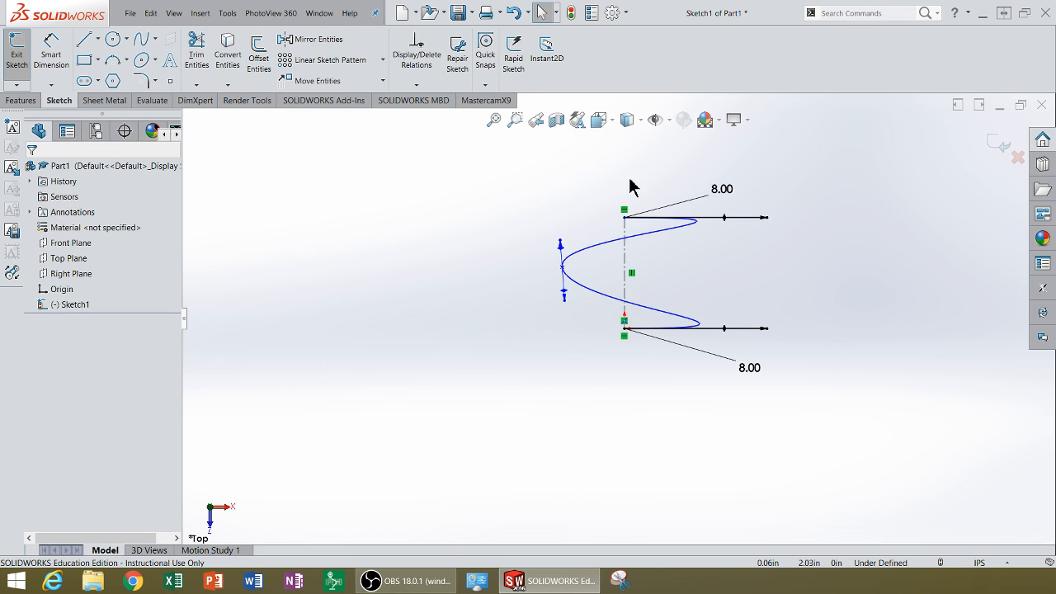
click(564, 267)
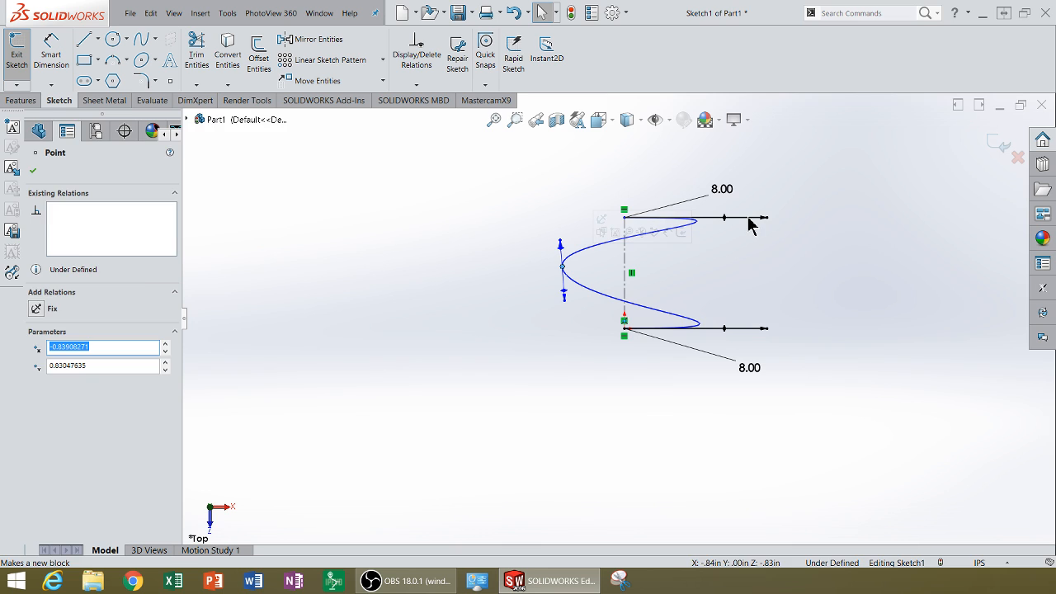
key(Escape)
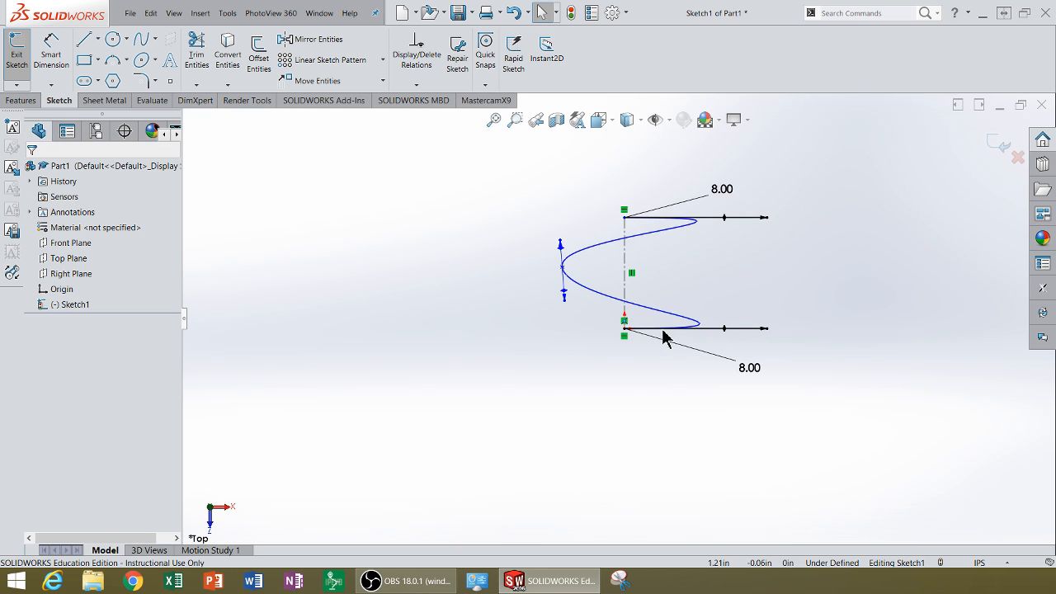
Dimension the horizontal distance between the spline's middle point and the origin at 1 in.
click(51, 58)
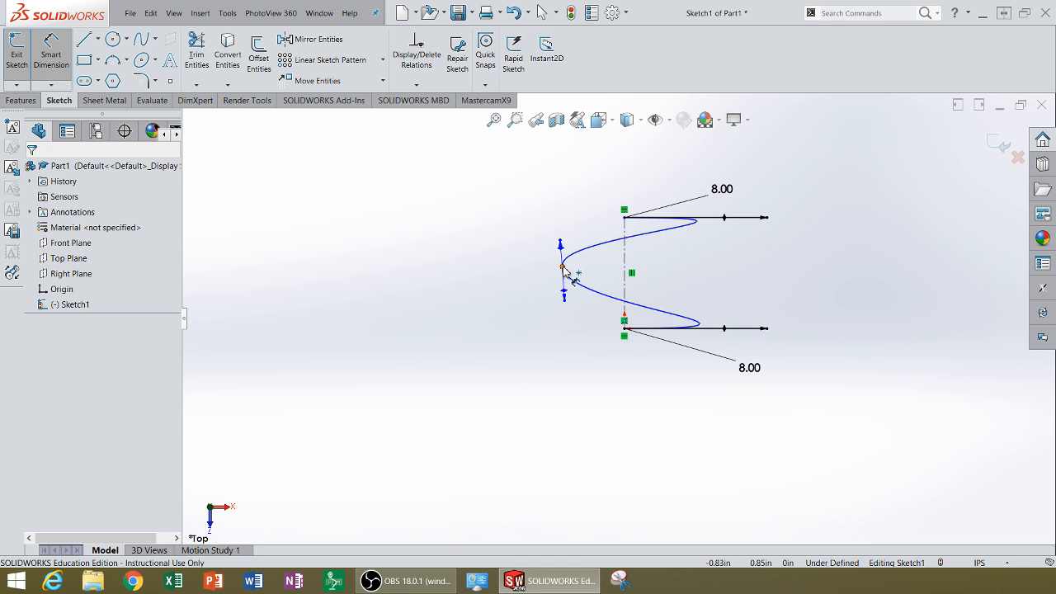
click(563, 269)
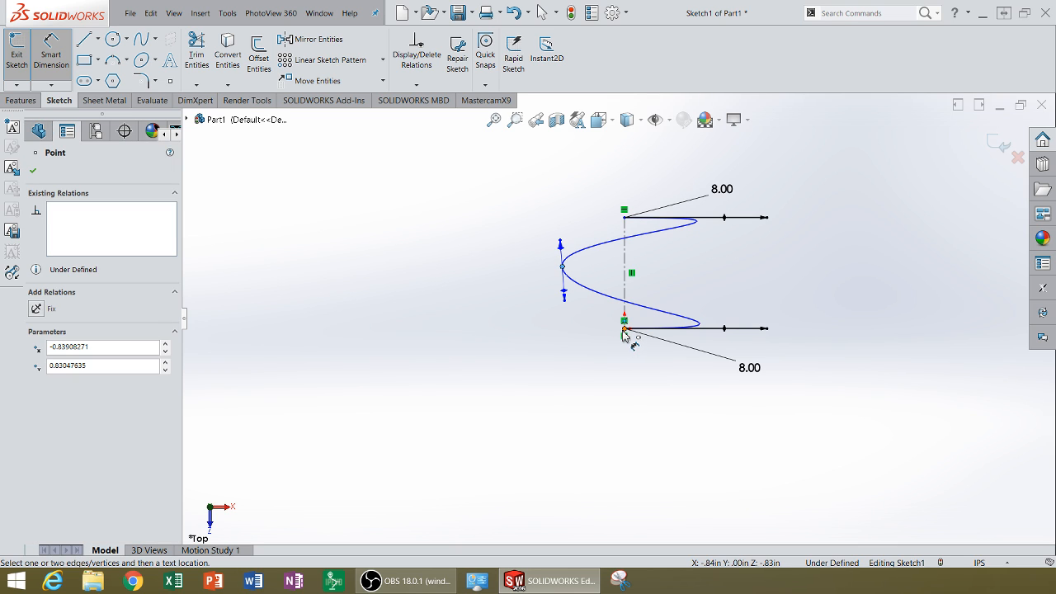
click(625, 331)
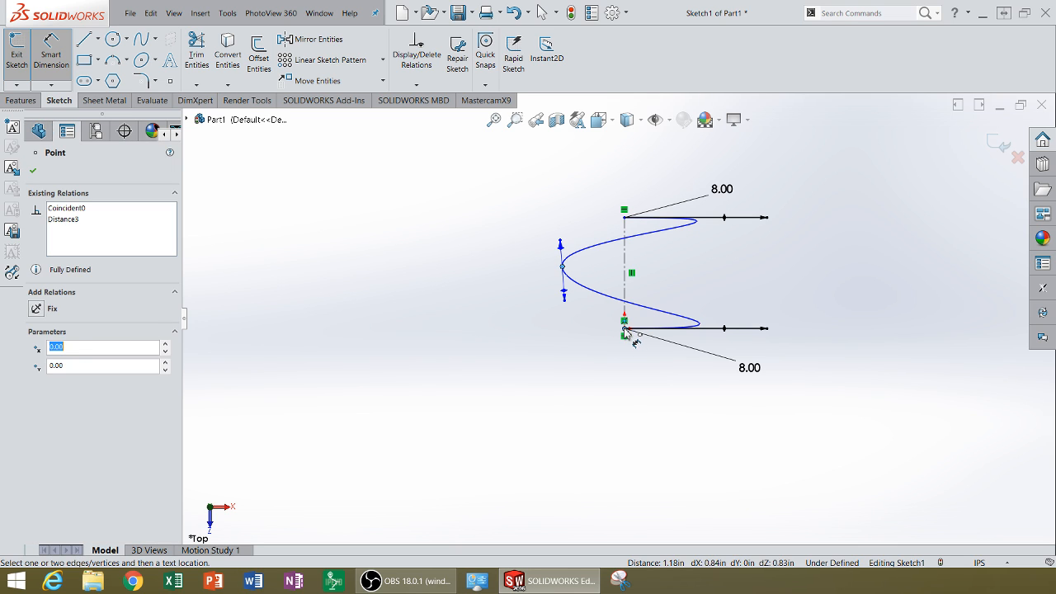
click(589, 388)
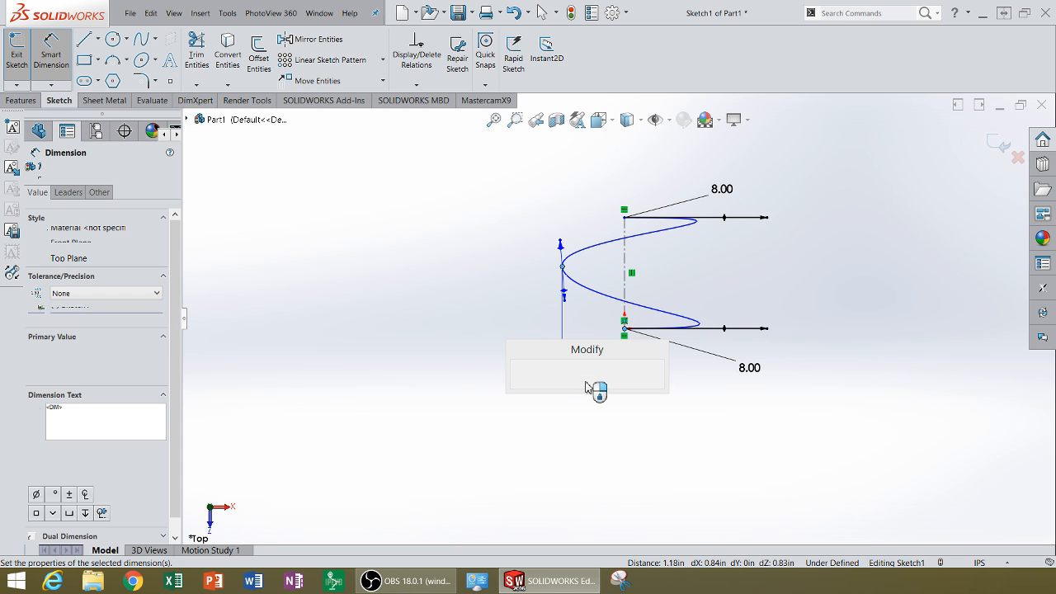
text(1)
key(Return)
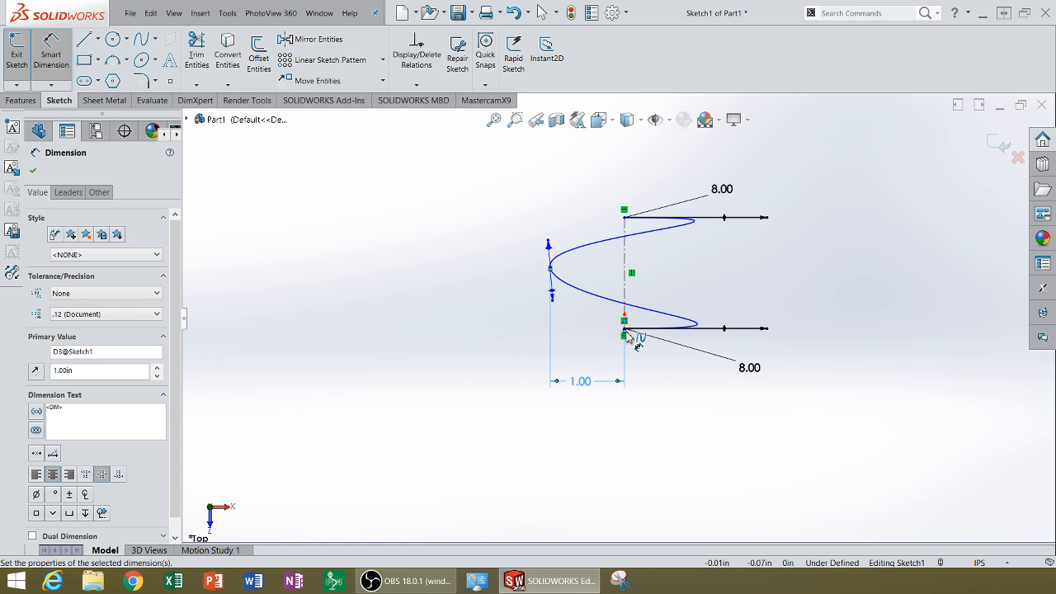
Dimension the vertical centerline's length and set it to 2 in.
click(626, 294)
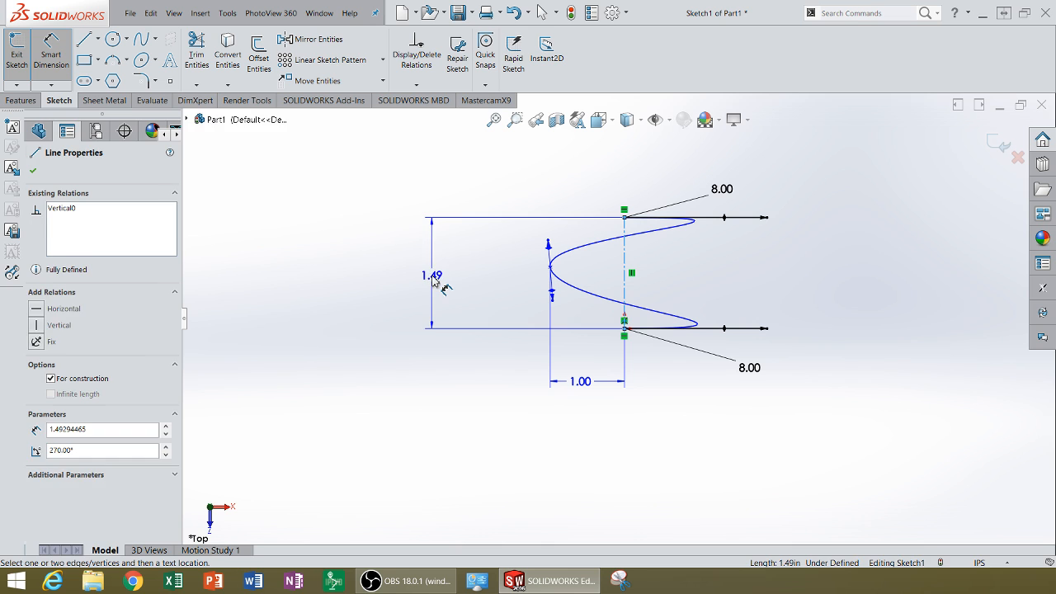
click(433, 283)
text(2)
key(Return)
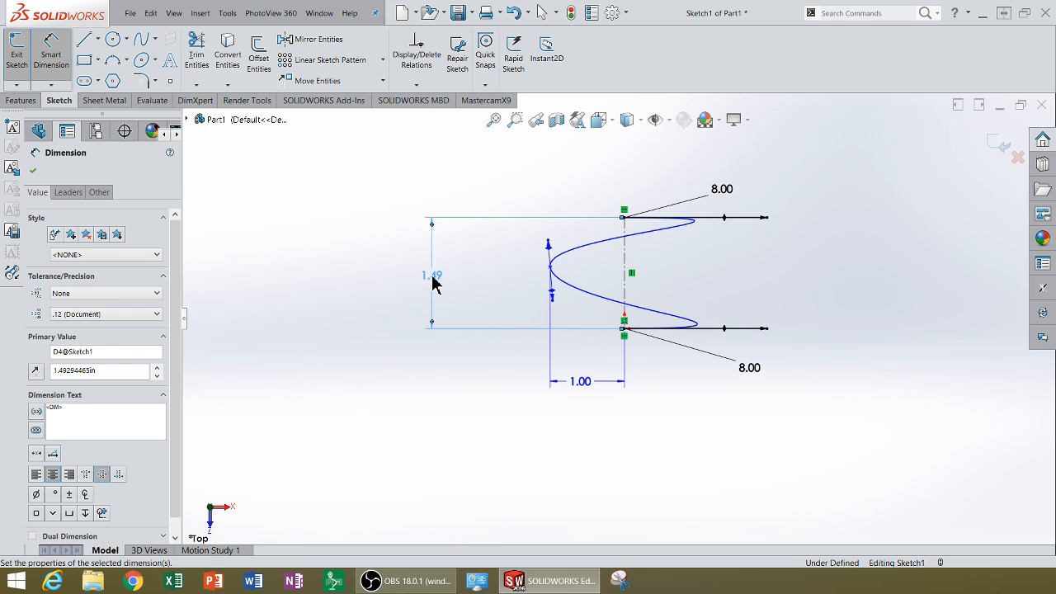
Set the centerline's length to 2 in, and dimension the vertical distance from the origin to the spline's middle point at 1 in.
click(440, 241)
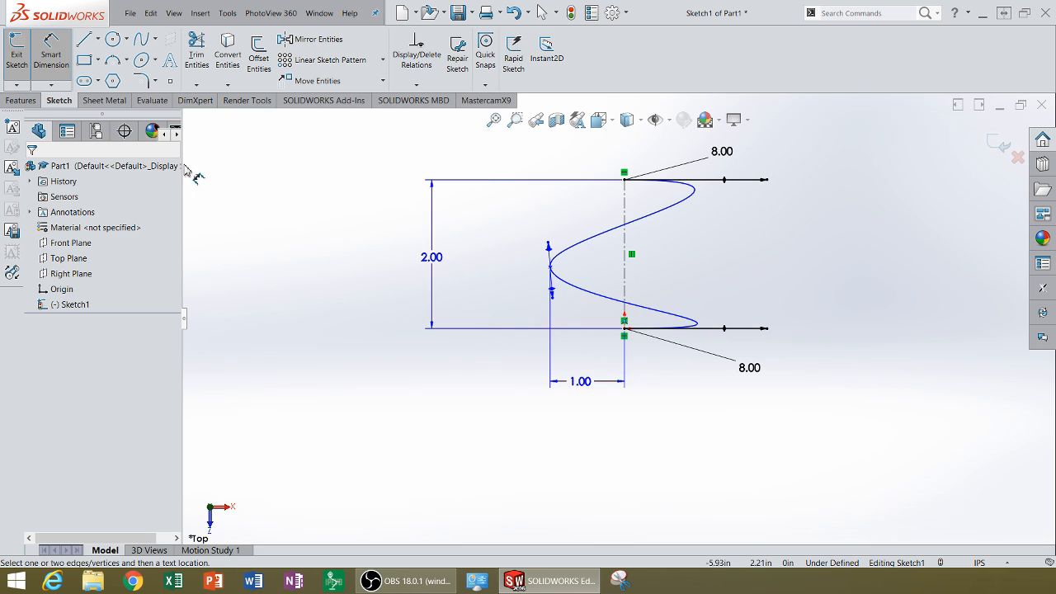
click(565, 274)
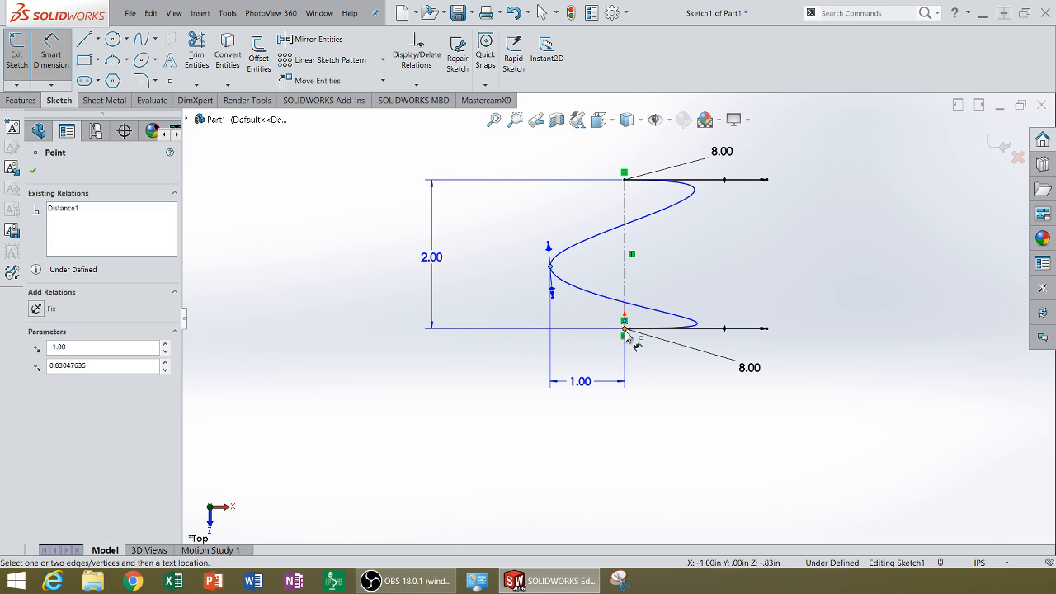
click(625, 329)
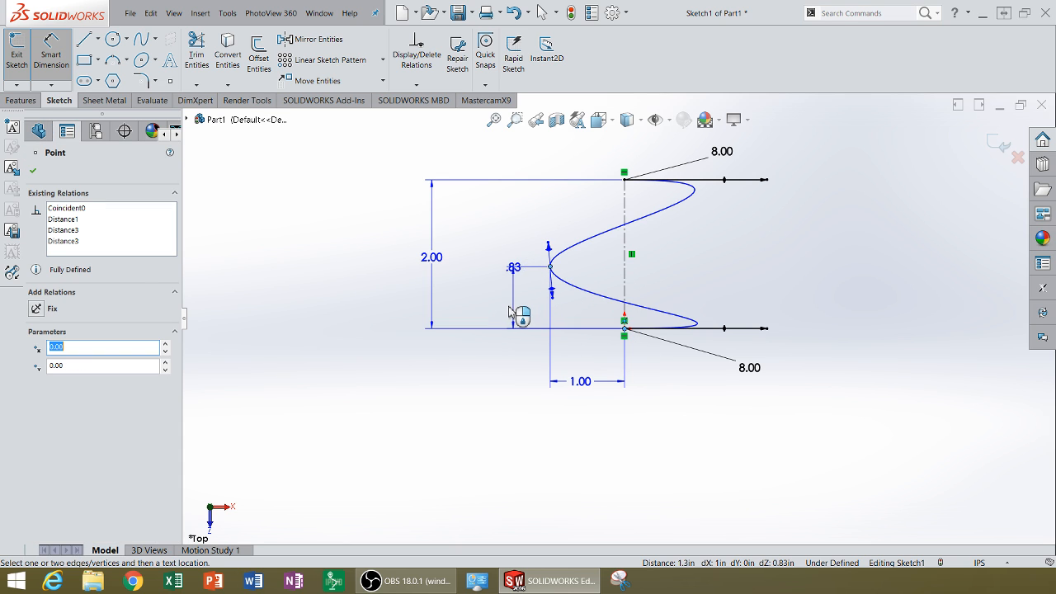
click(510, 314)
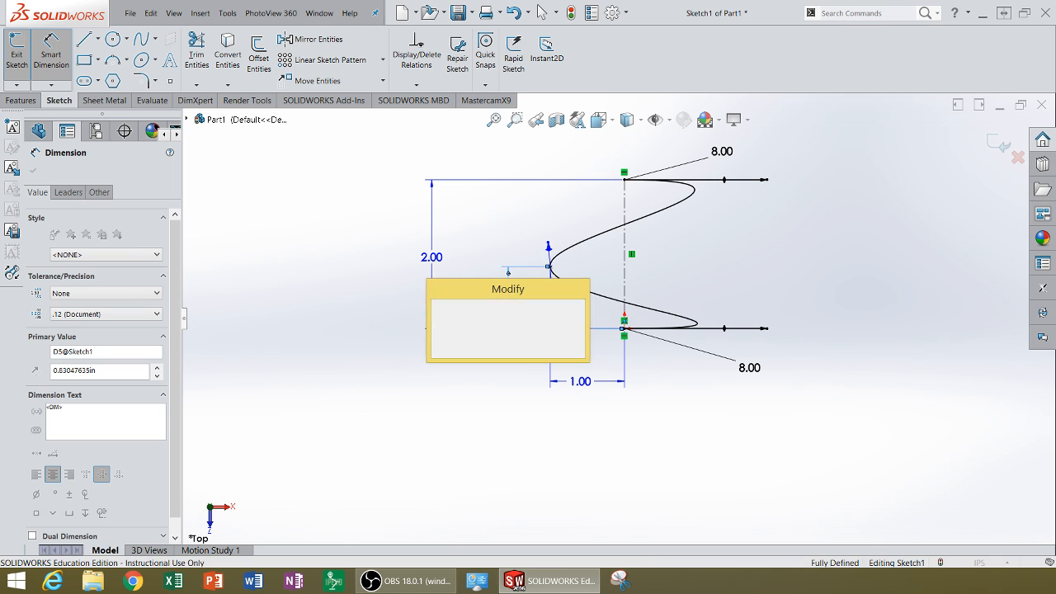
key(Return)
click(456, 421)
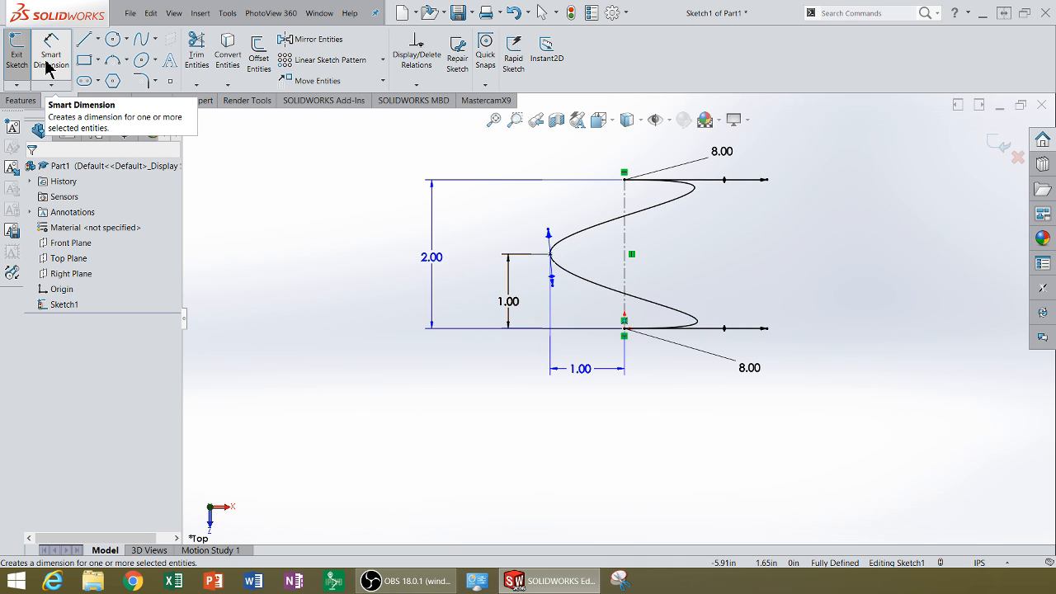
Add a Vertical relation to the tangent handle at the spline's middle point.
click(47, 68)
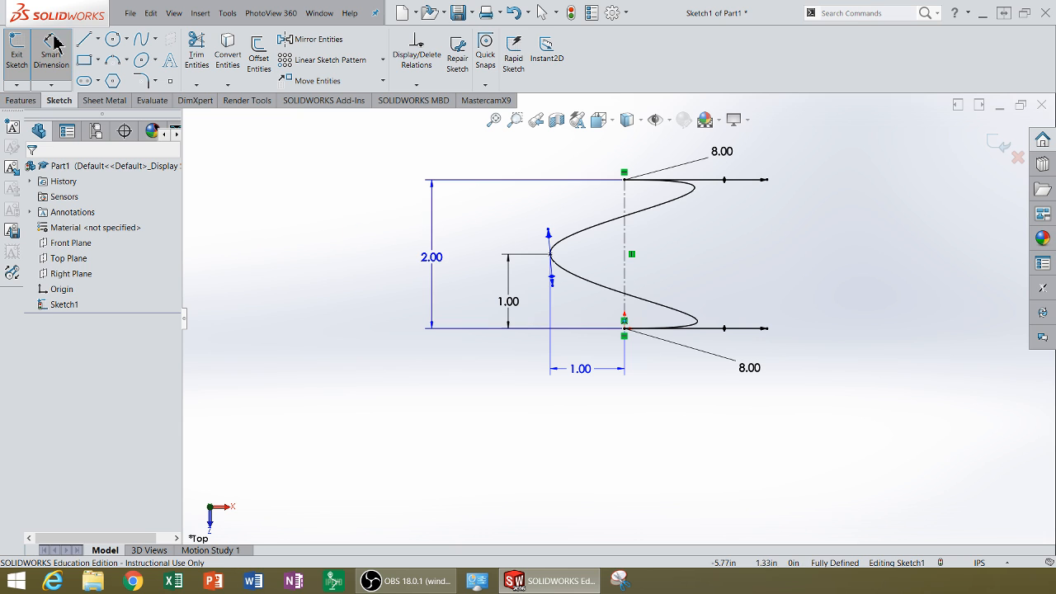
click(52, 45)
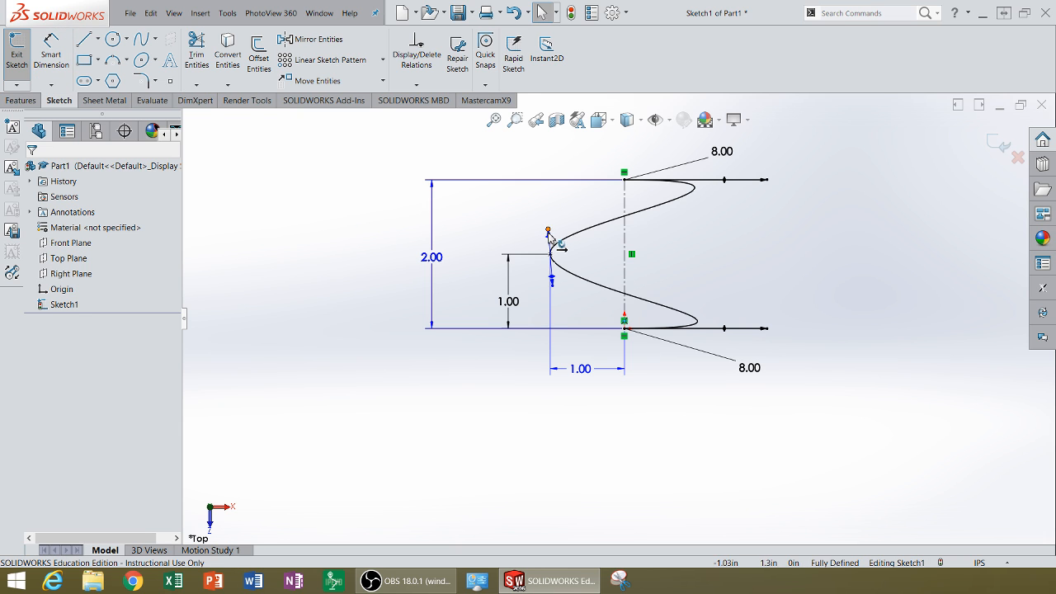
mouse_move(549, 233)
mouse_down()
mouse_move(559, 226)
mouse_move(526, 237)
mouse_move(557, 219)
mouse_move(571, 234)
mouse_move(573, 223)
mouse_move(544, 236)
mouse_move(551, 228)
mouse_move(549, 245)
mouse_up()
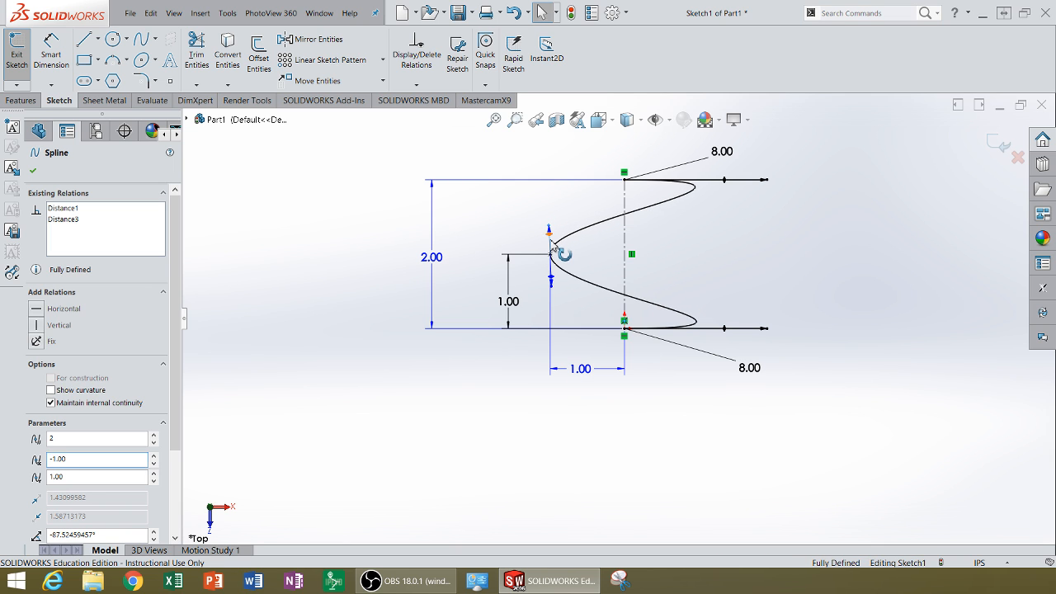
click(36, 325)
click(384, 236)
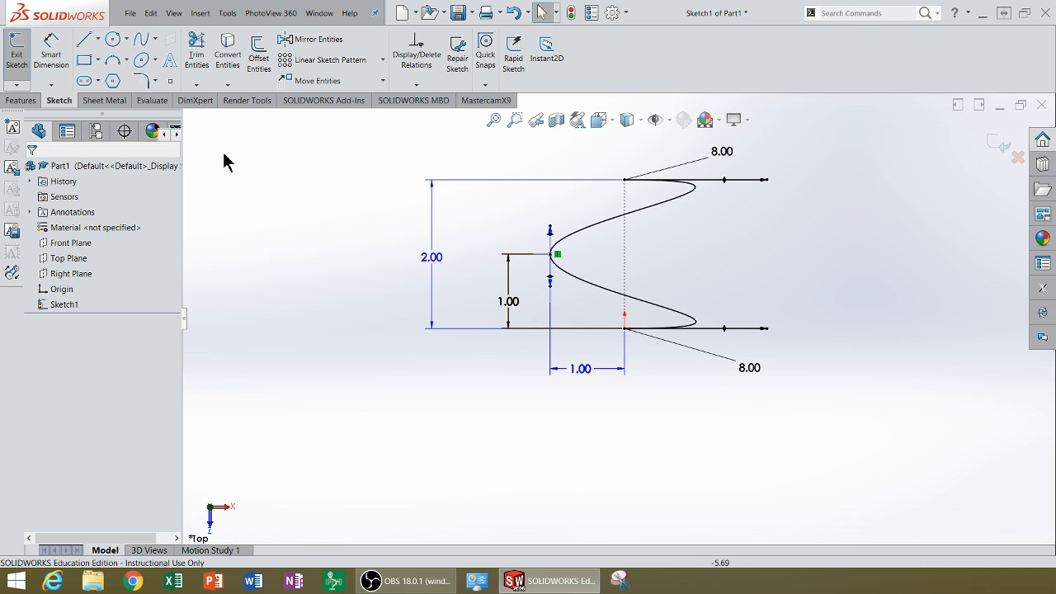
Dimension the tangent handle at the spline's middle point and set it to 3 in.
click(51, 51)
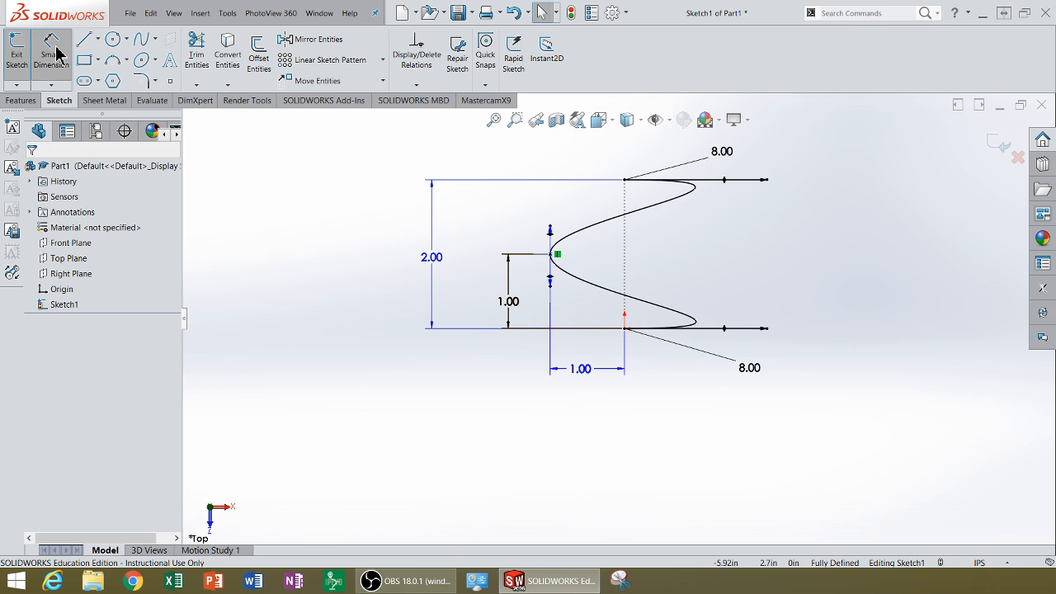
click(548, 230)
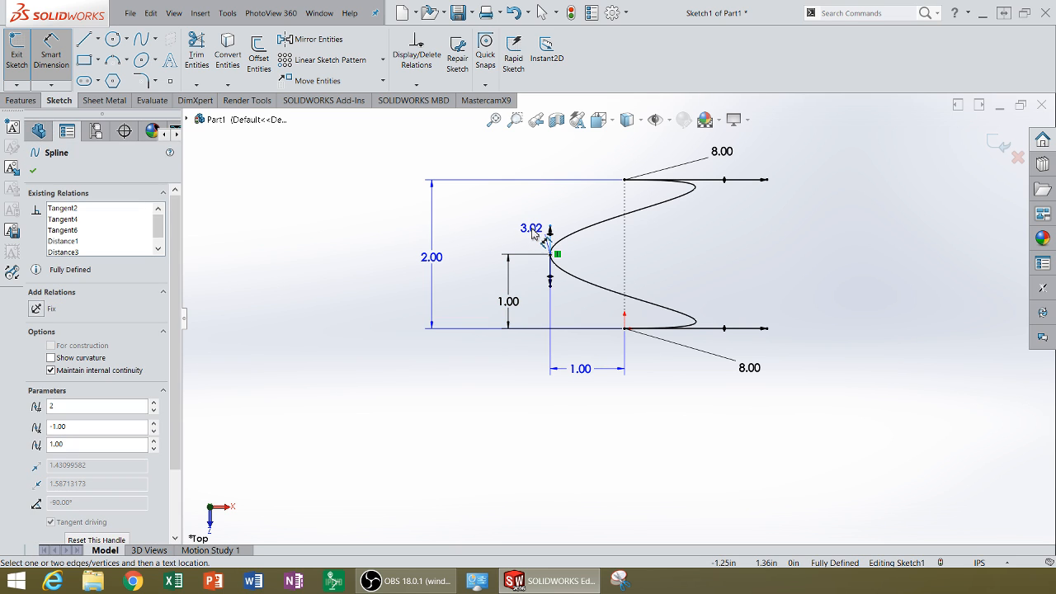
click(529, 235)
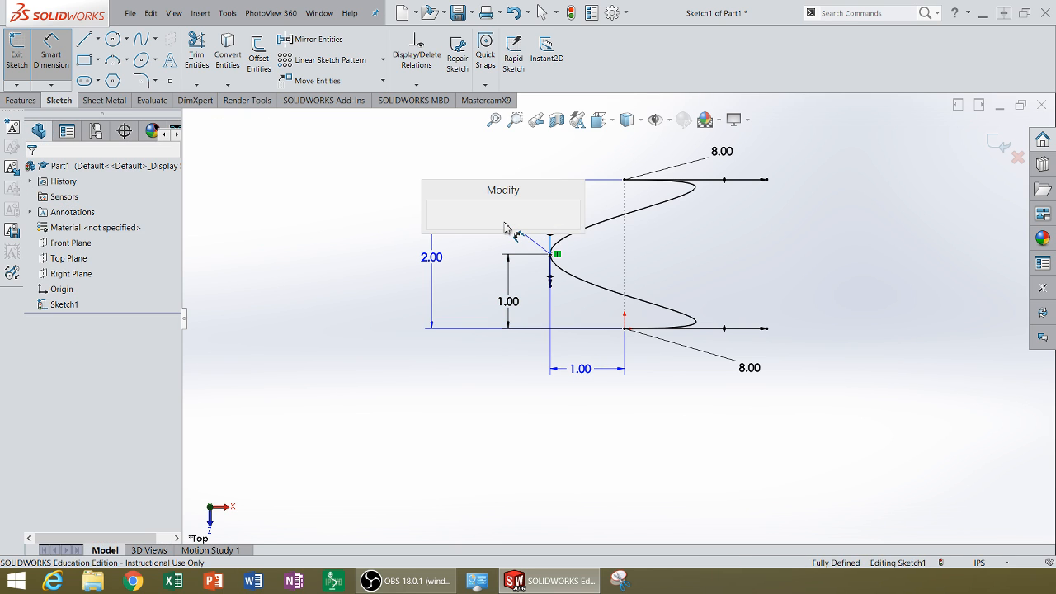
text(3.01812756in)
key(Return)
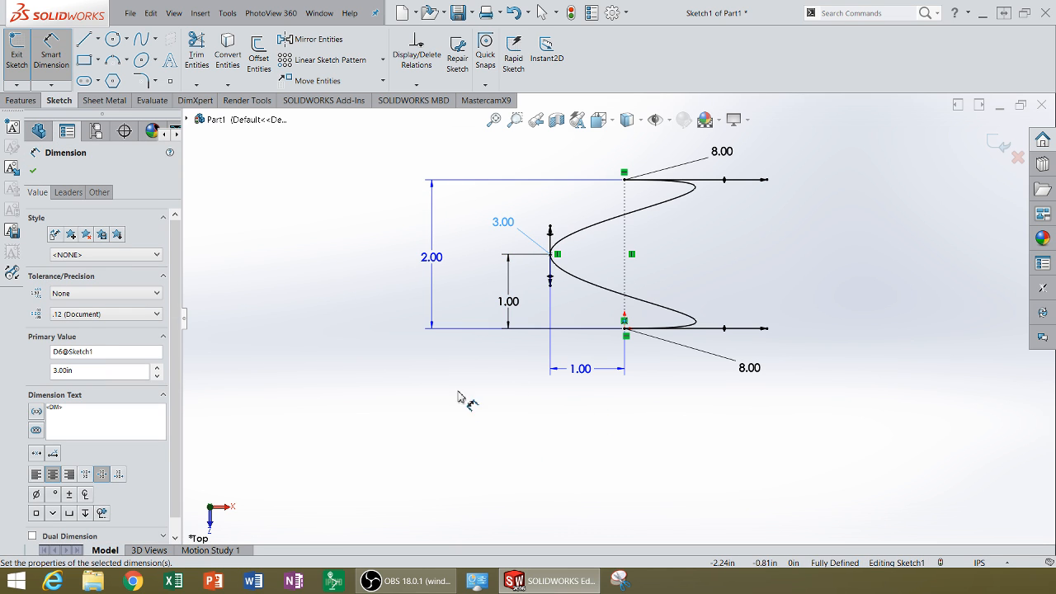
Finish dimensioning and try to move the lower end of the middle point's tangent handle.
click(570, 278)
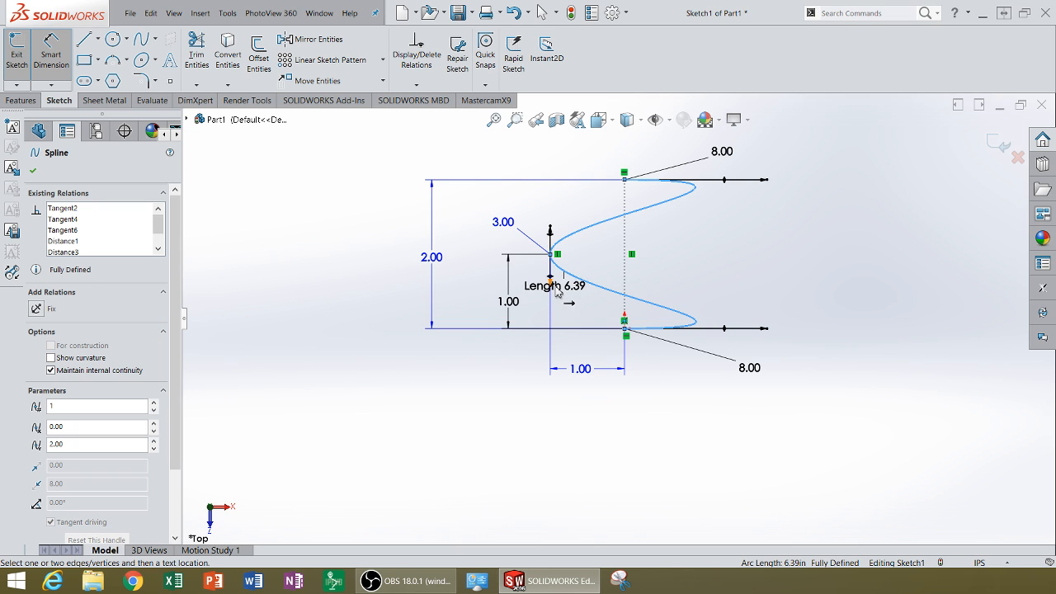
key(Escape)
key(Escape)
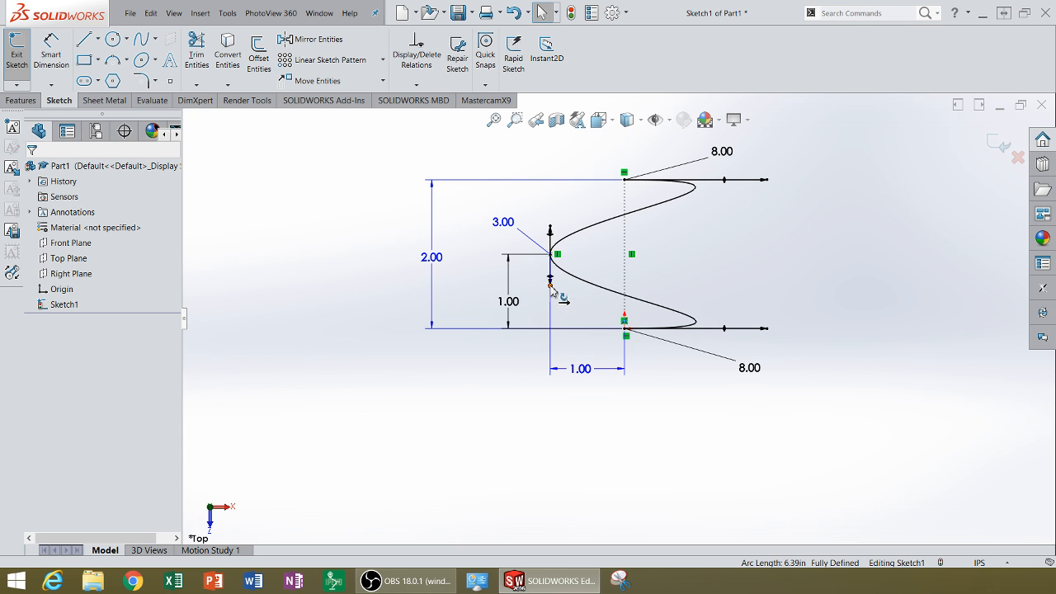
mouse_move(551, 287)
mouse_down()
mouse_move(555, 302)
mouse_move(551, 282)
mouse_up()
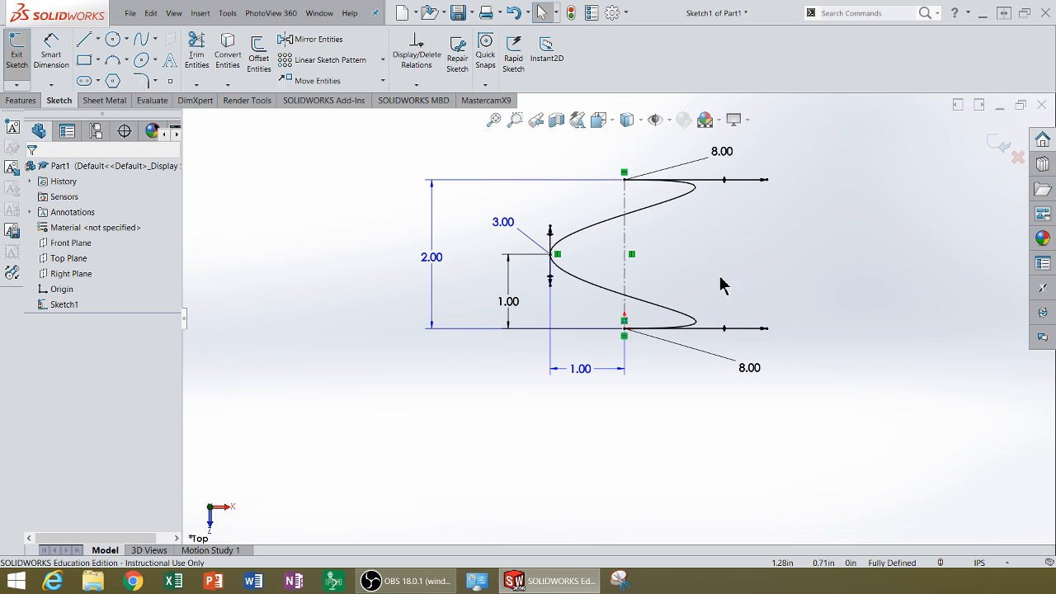